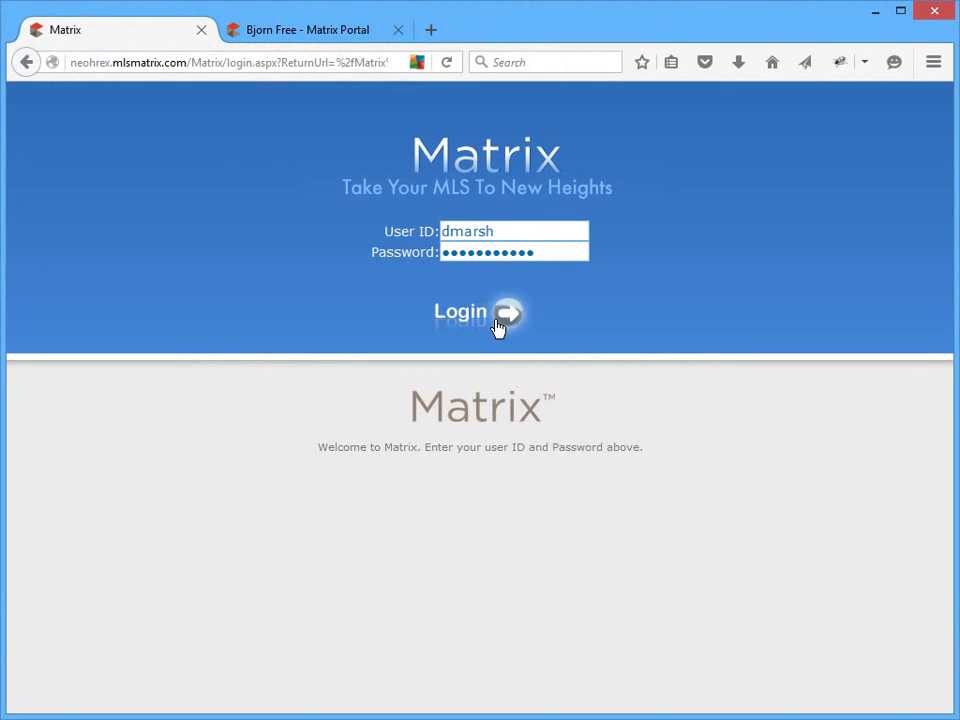
- Sign in to Matrix and go to My Matrix Settings
left_click(497, 318)
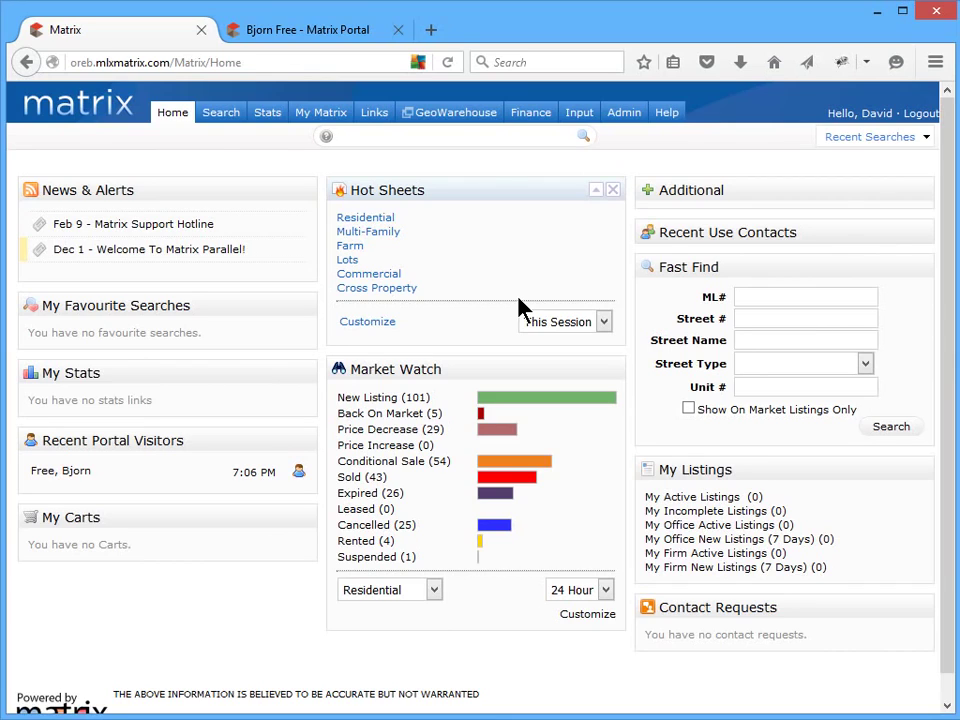
mouse_move(334, 122)
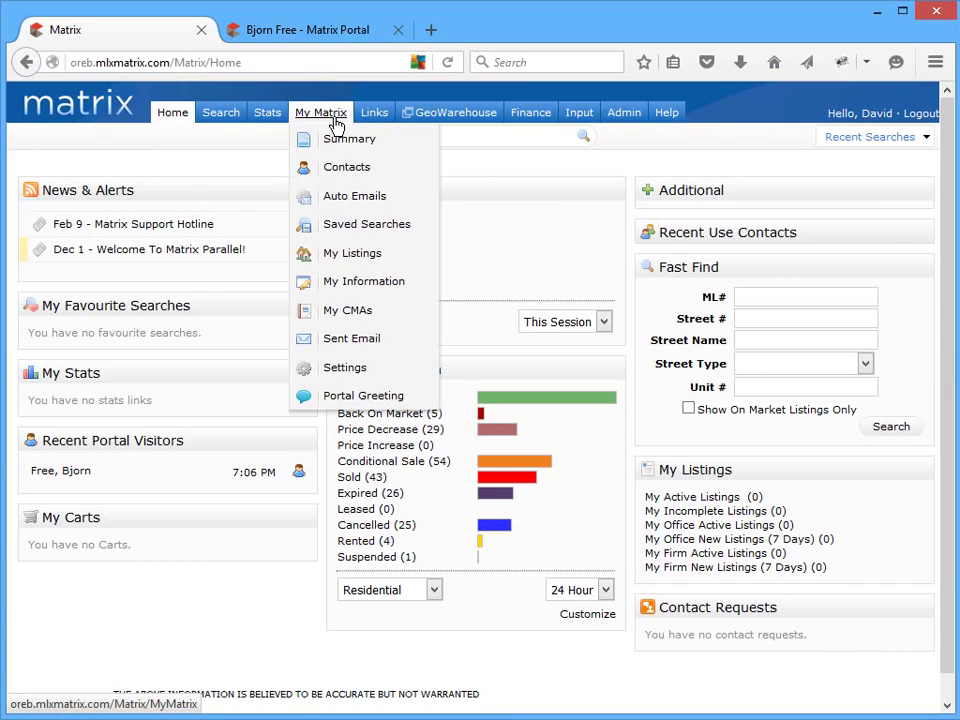
left_click(340, 376)
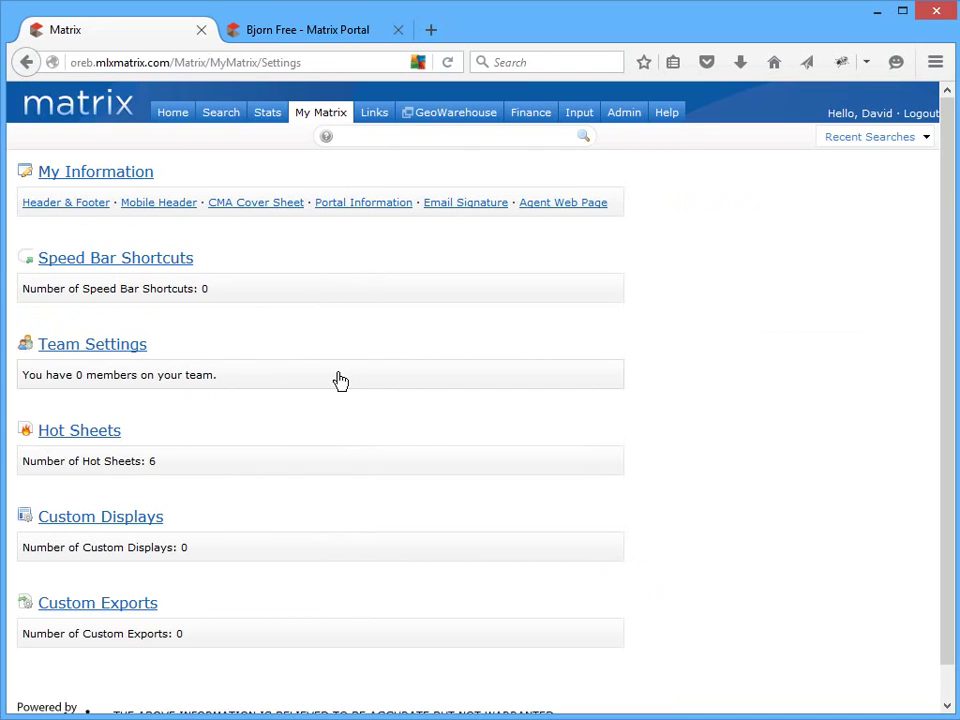
- In My Information, override the roster Full Name with a shortened first name and save it
left_click(129, 174)
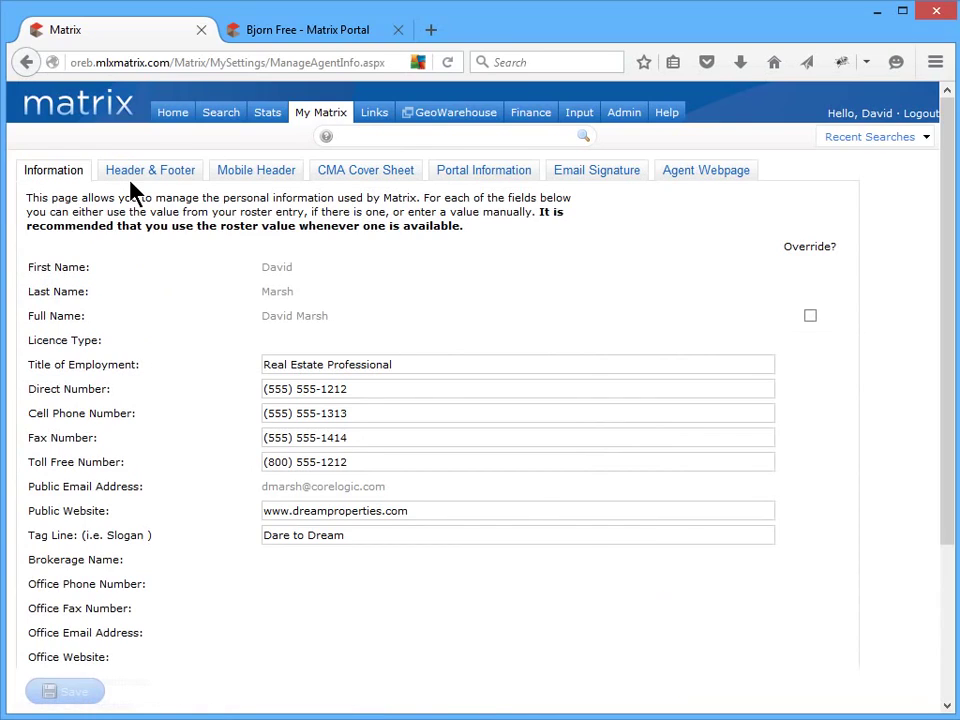
left_click(810, 317)
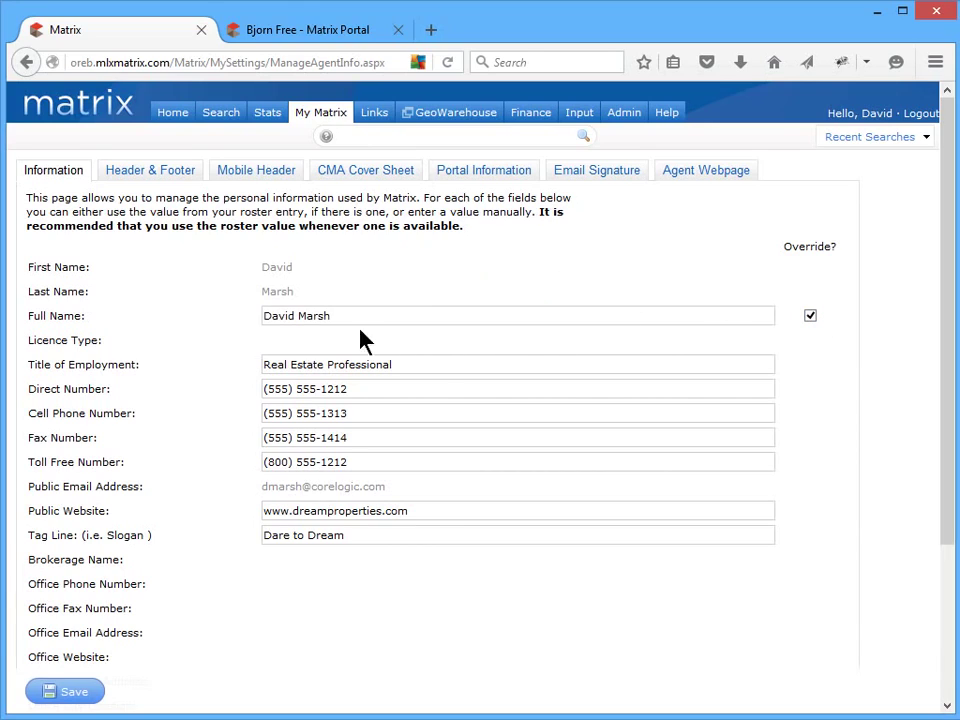
left_click_drag(294, 317, 286, 318)
key("BackSpace")
key("BackSpace")
type("e")
left_click(82, 692)
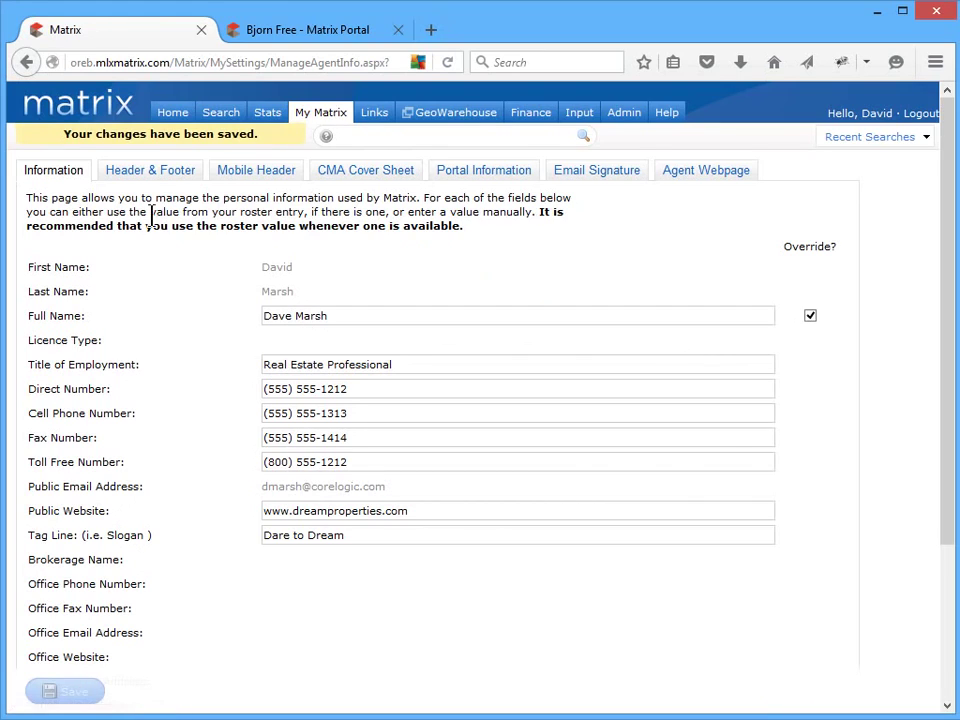
- Apply the Basic Info Complete header and footer package, preview it, and save
left_click(168, 178)
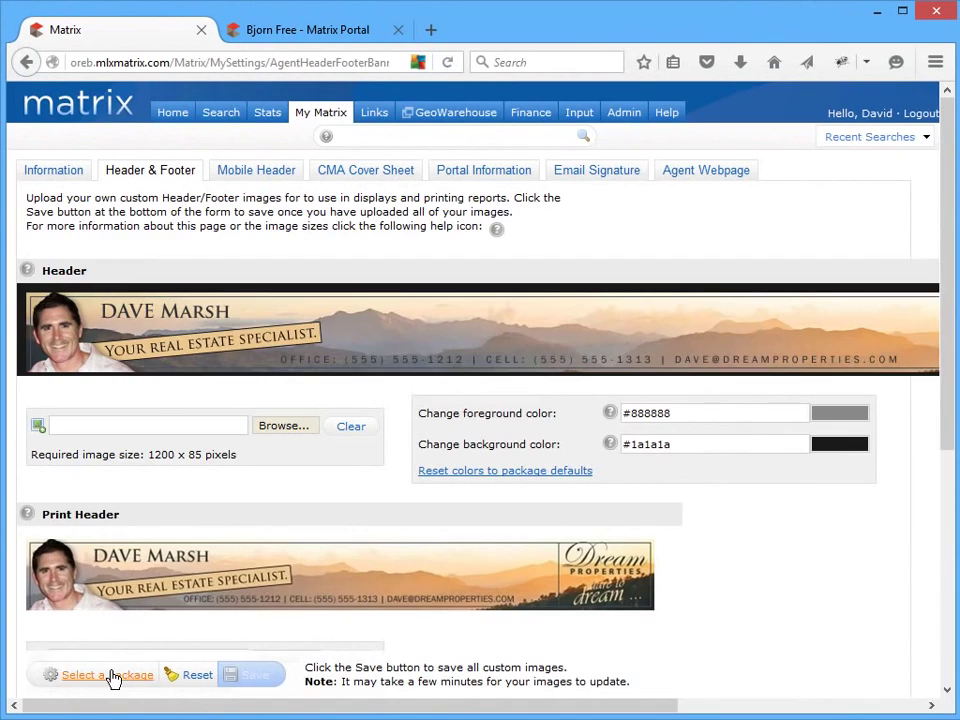
left_click(113, 679)
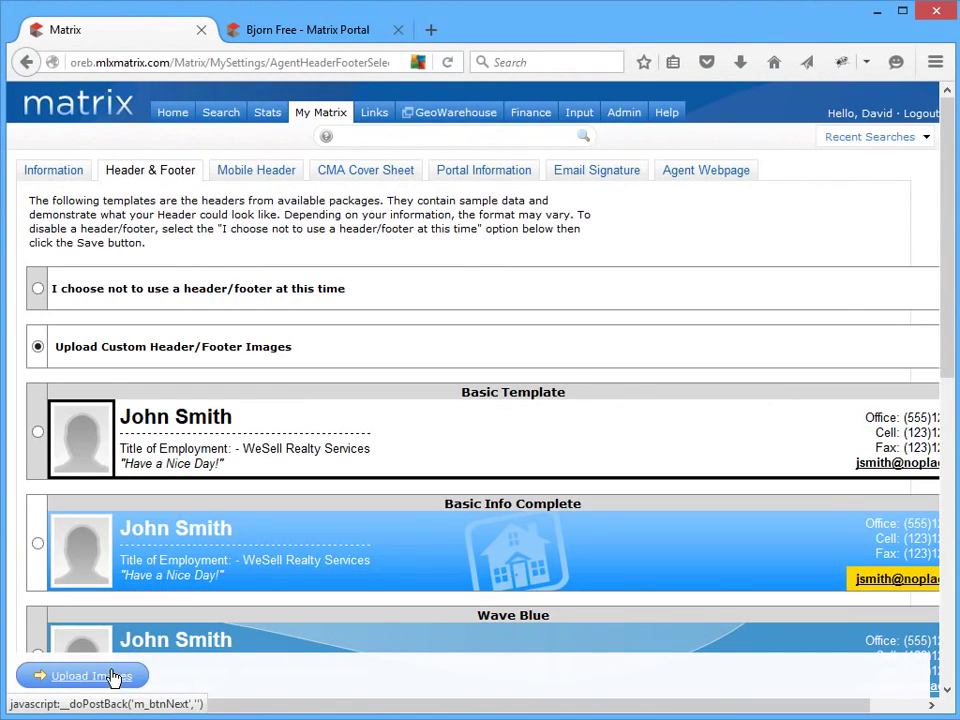
left_click(37, 544)
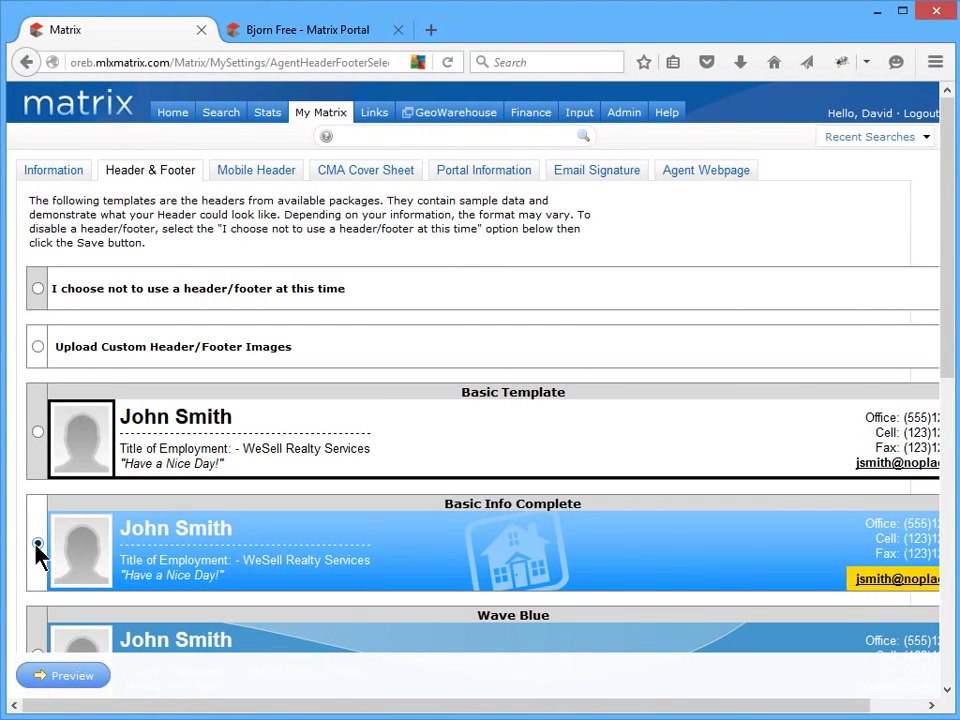
left_click(68, 679)
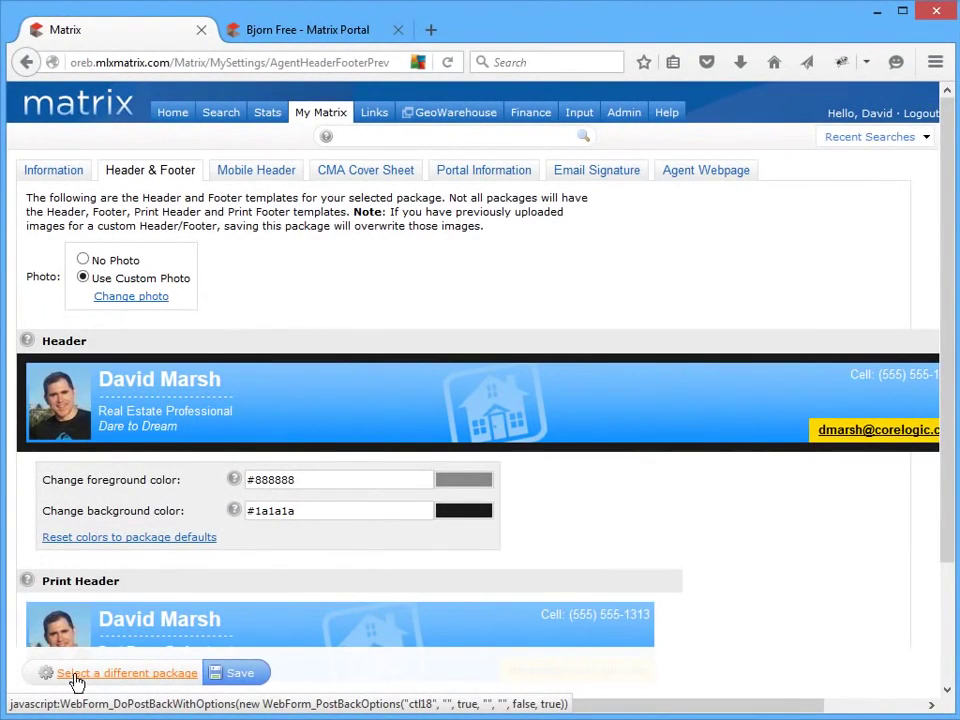
left_click(238, 677)
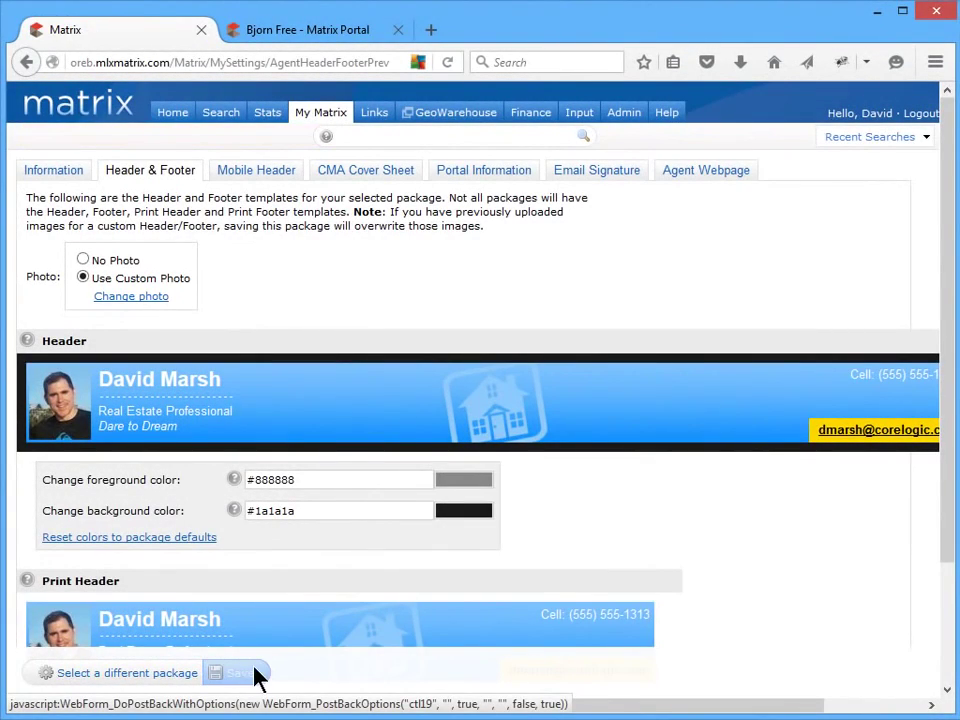
- View the client portal, then save the Mobile Header with a blank fourth line and the custom photo
left_click(309, 36)
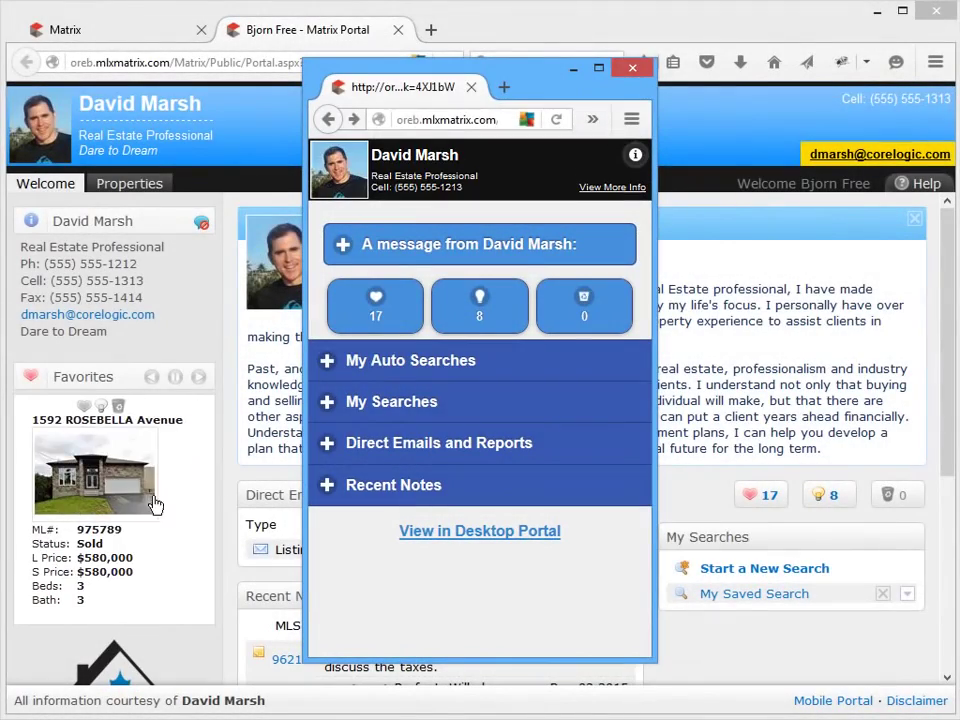
left_click(117, 36)
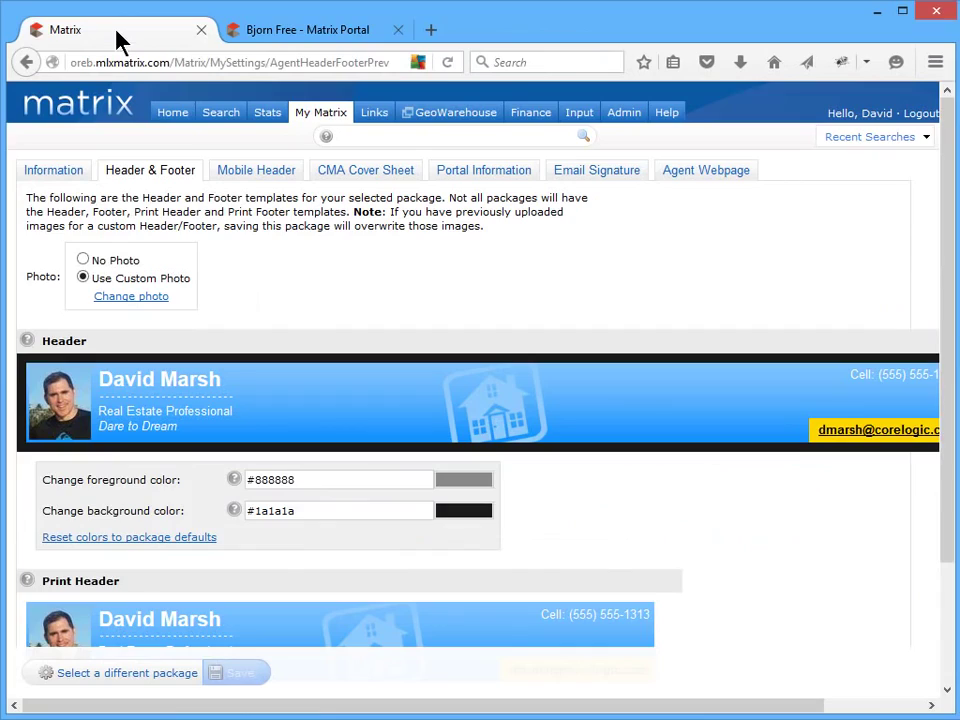
left_click(226, 177)
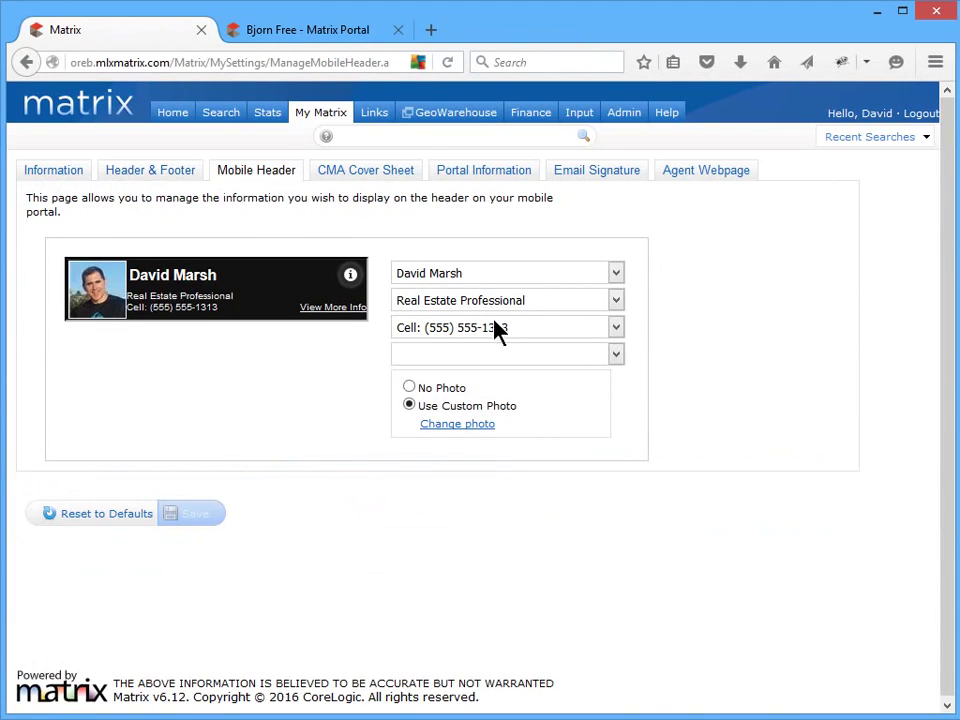
left_click(582, 358)
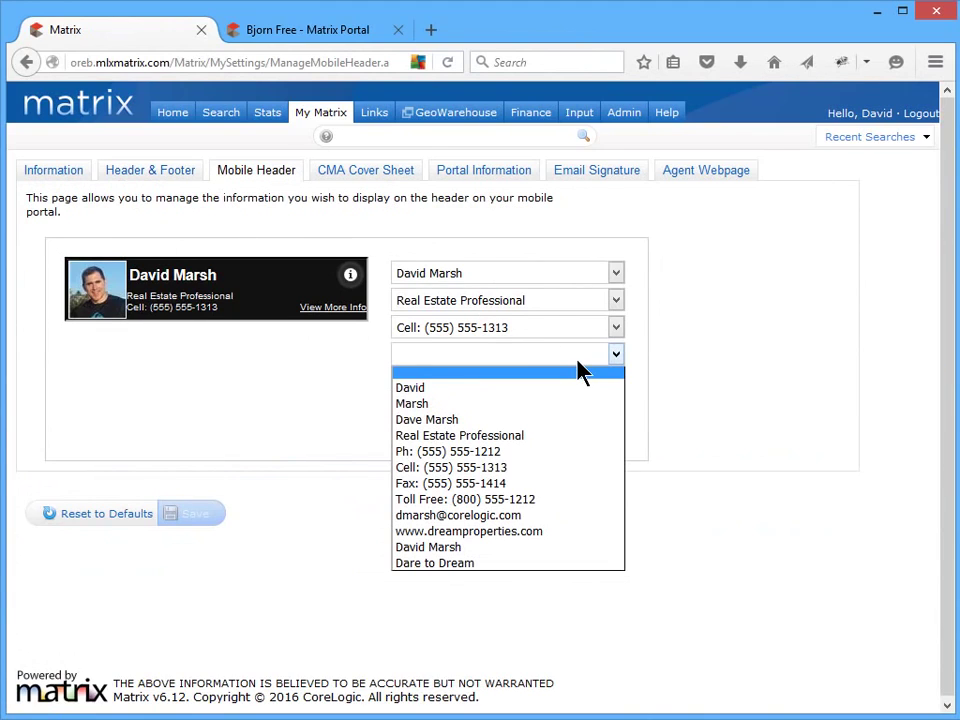
left_click(582, 372)
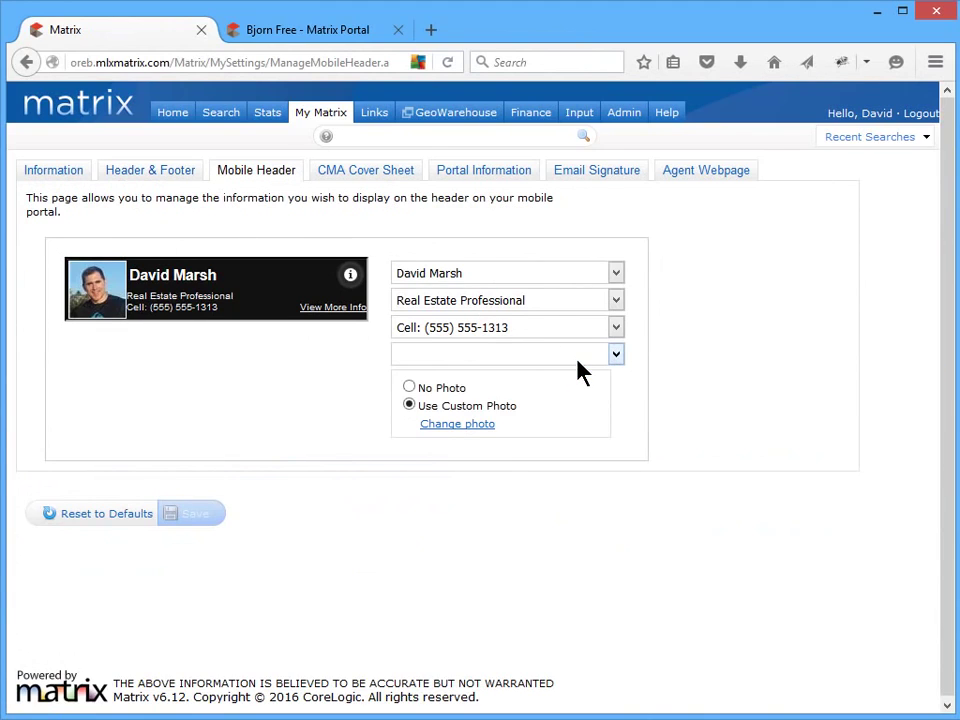
left_click(409, 388)
left_click(409, 406)
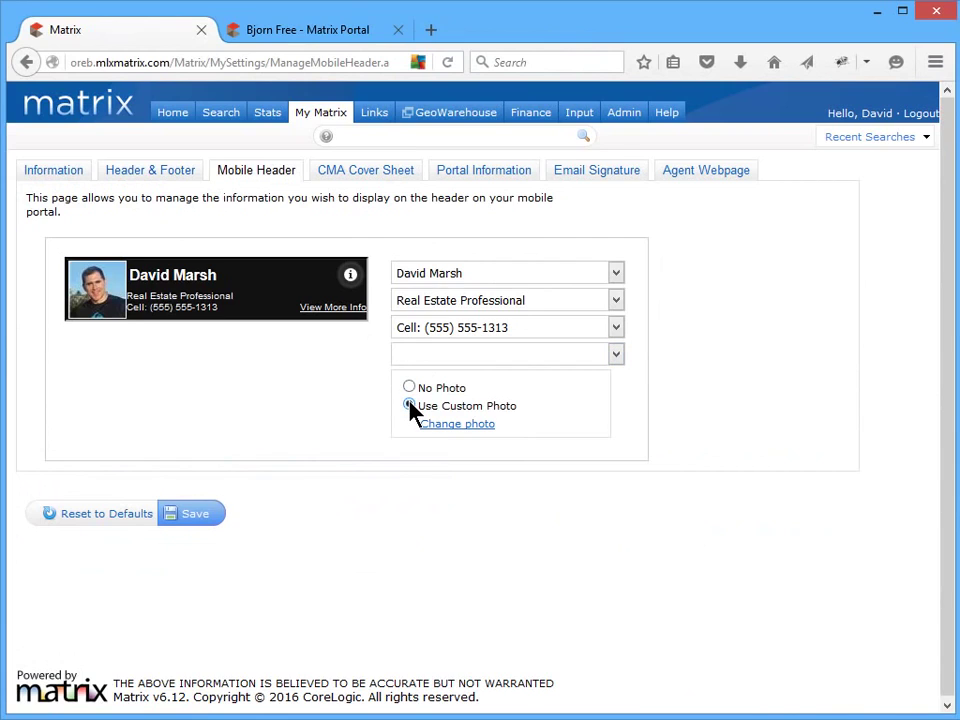
left_click(204, 514)
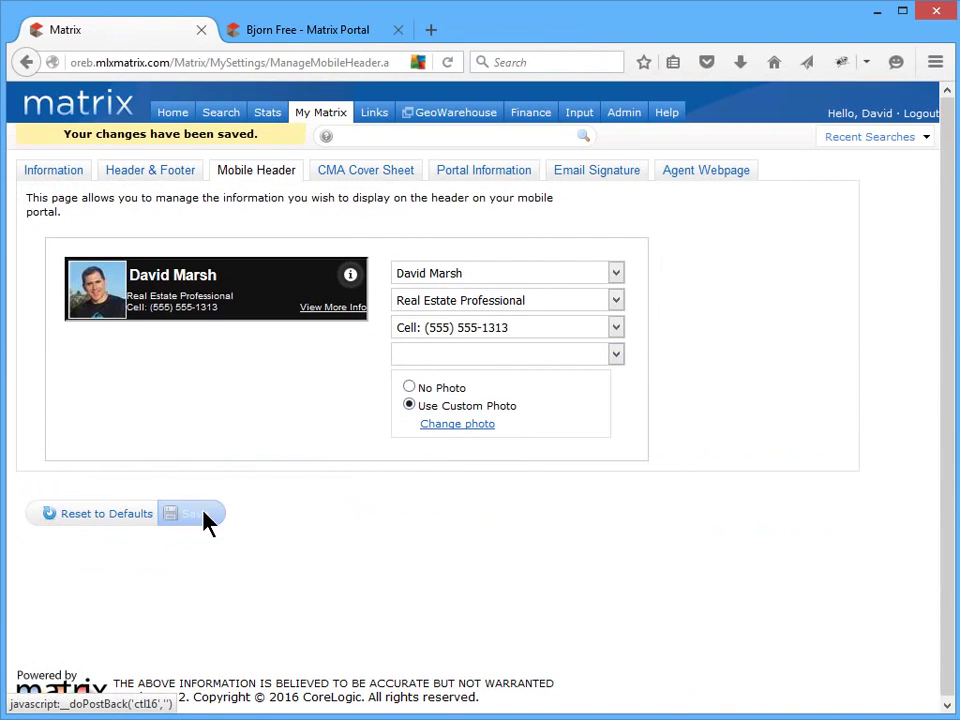
- Override the CMA cover sheet name with the shortened first name, and save the cover photo
left_click(381, 178)
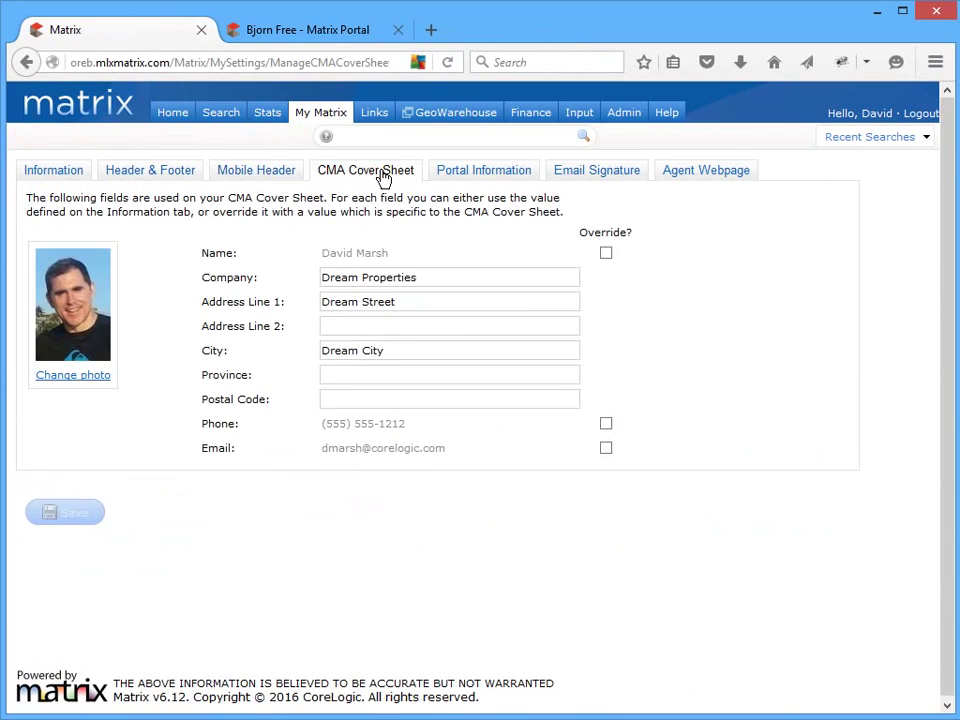
left_click(606, 253)
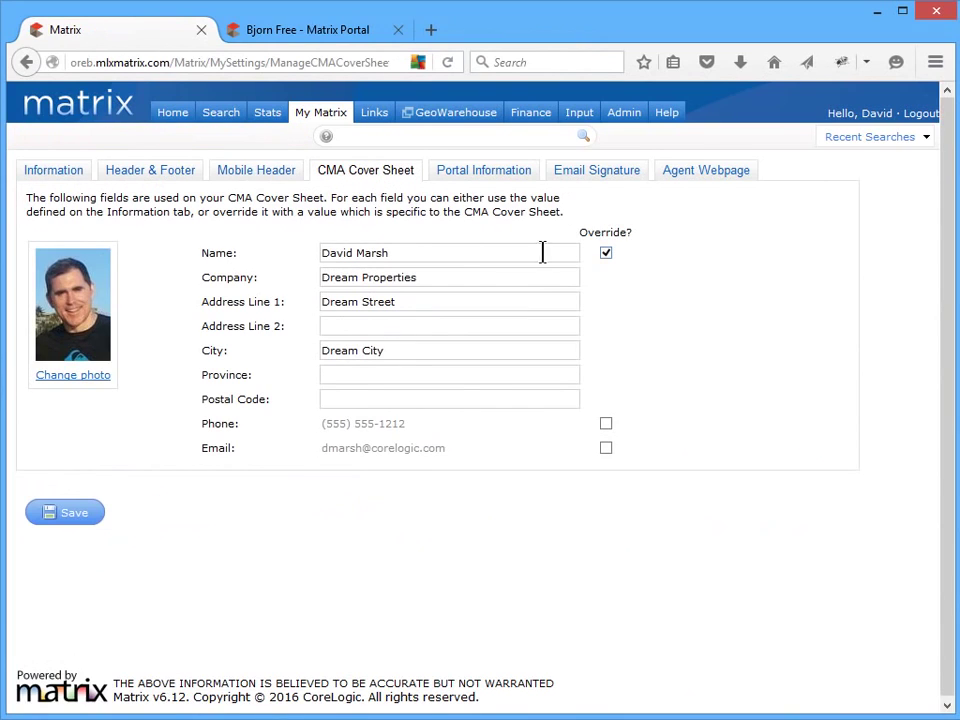
left_click_drag(341, 254, 352, 257)
type("e")
left_click(77, 519)
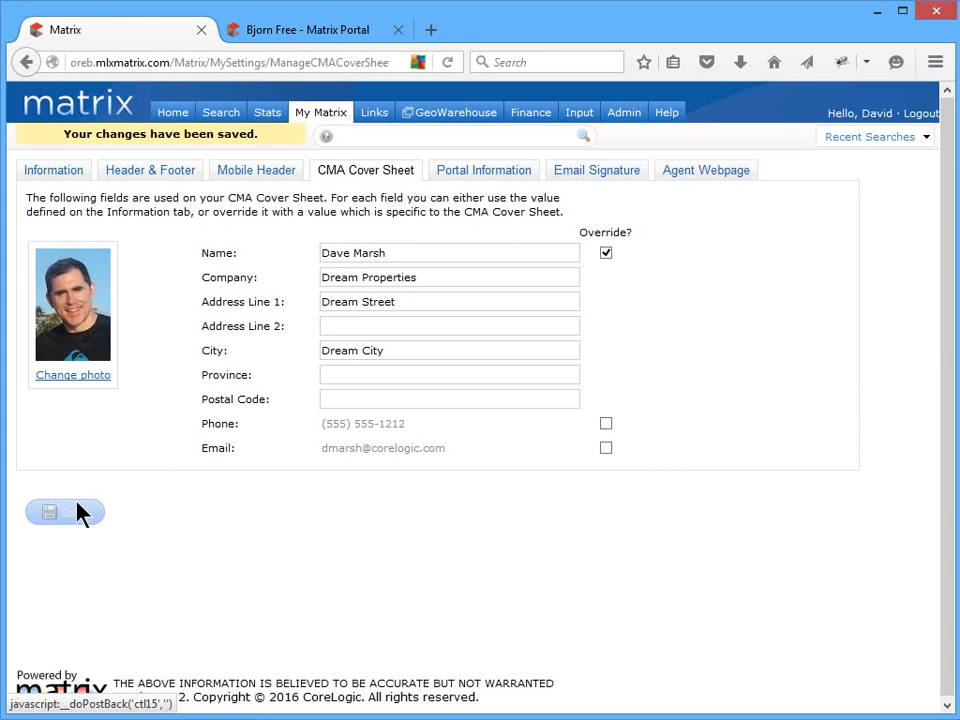
left_click(91, 378)
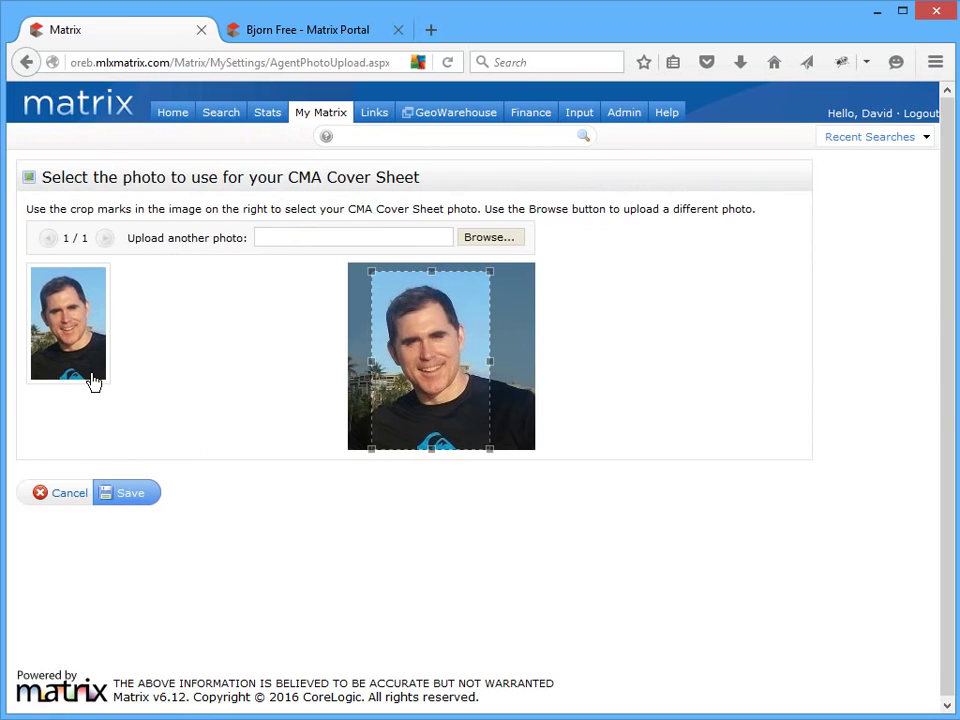
left_click(129, 494)
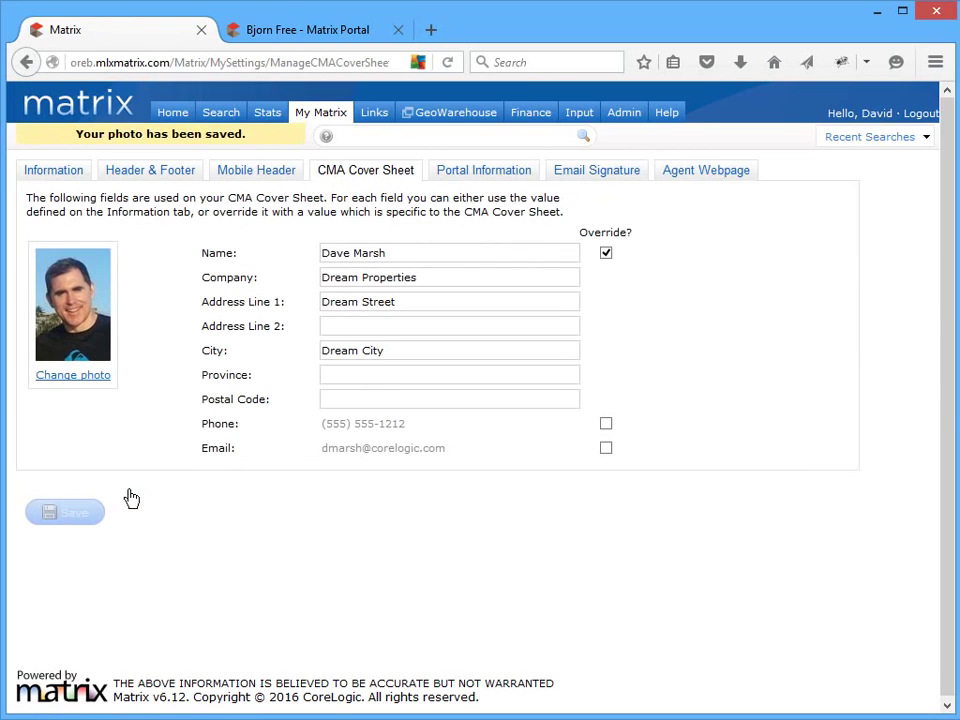
- Start a new CMA to check its cover page, then go back to the settings
mouse_move(333, 117)
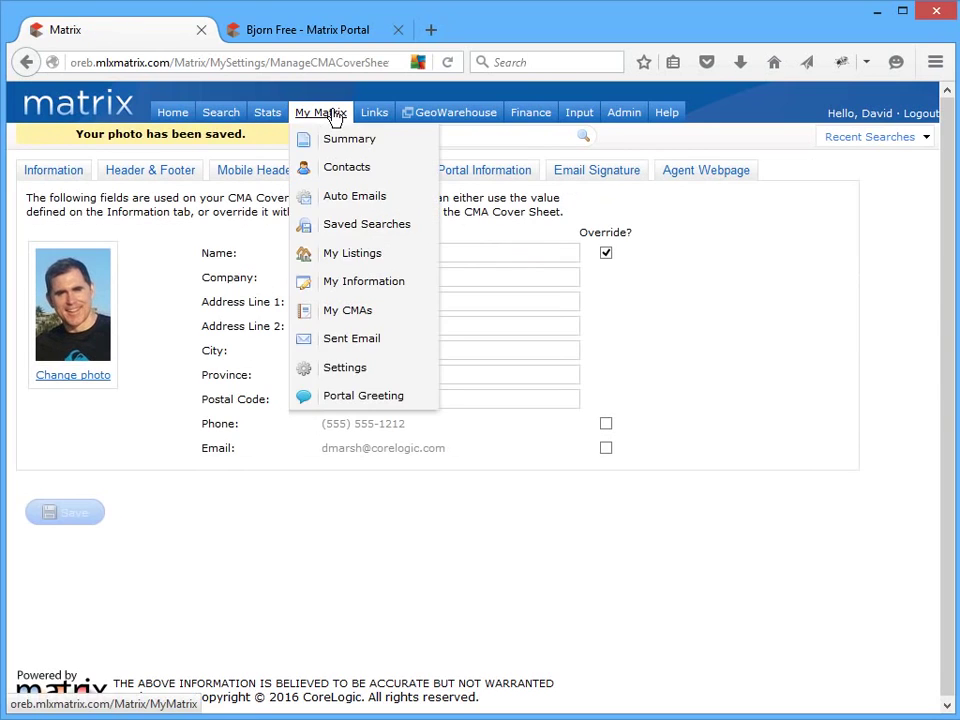
left_click(353, 314)
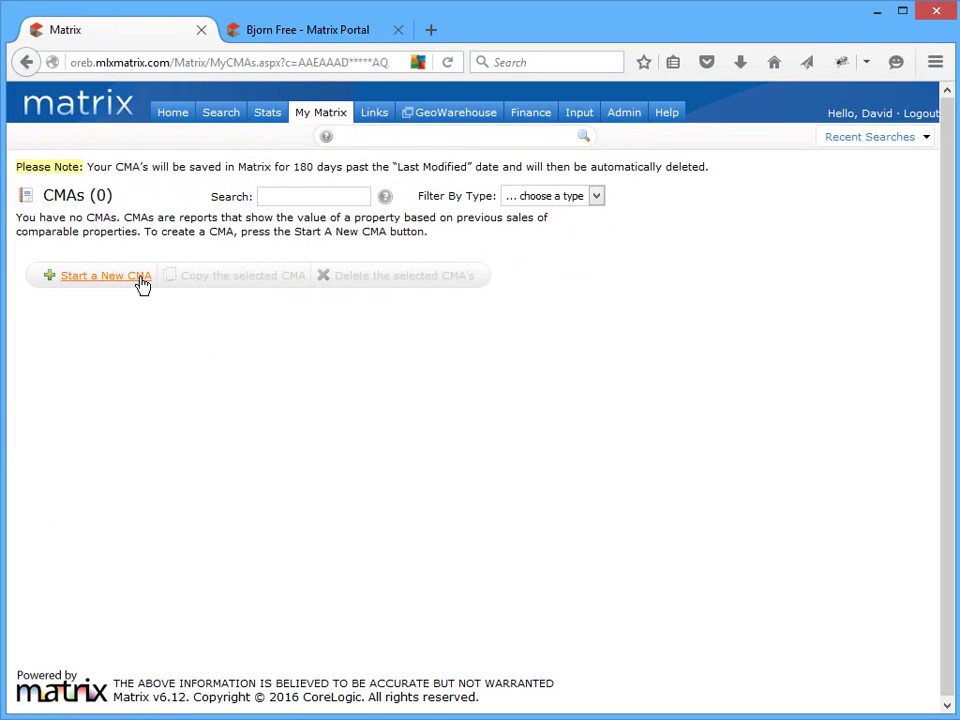
left_click(139, 279)
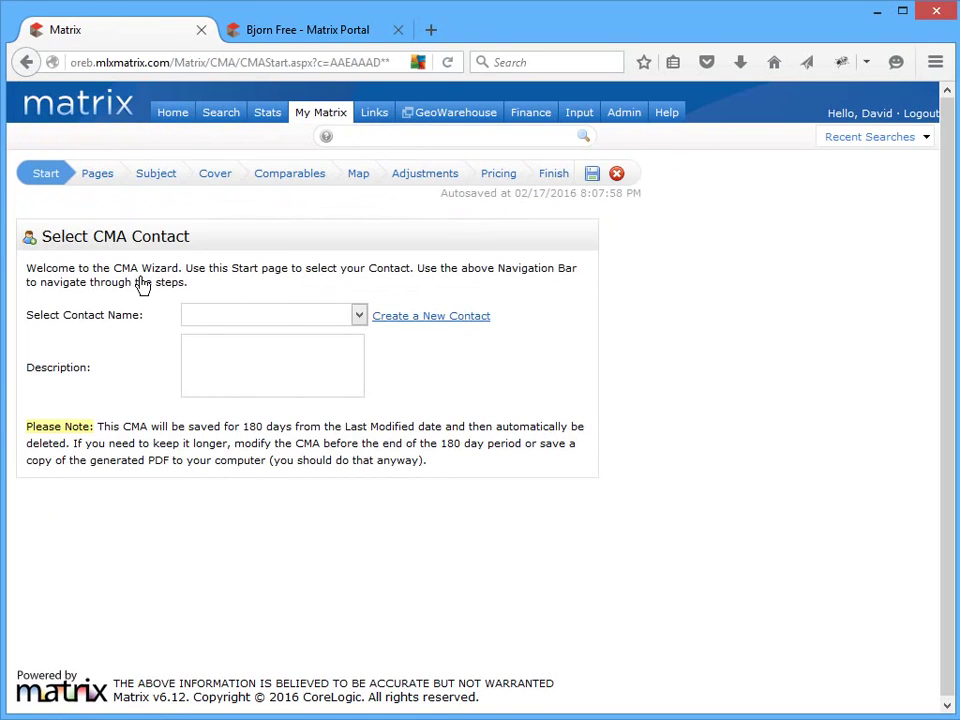
left_click(221, 184)
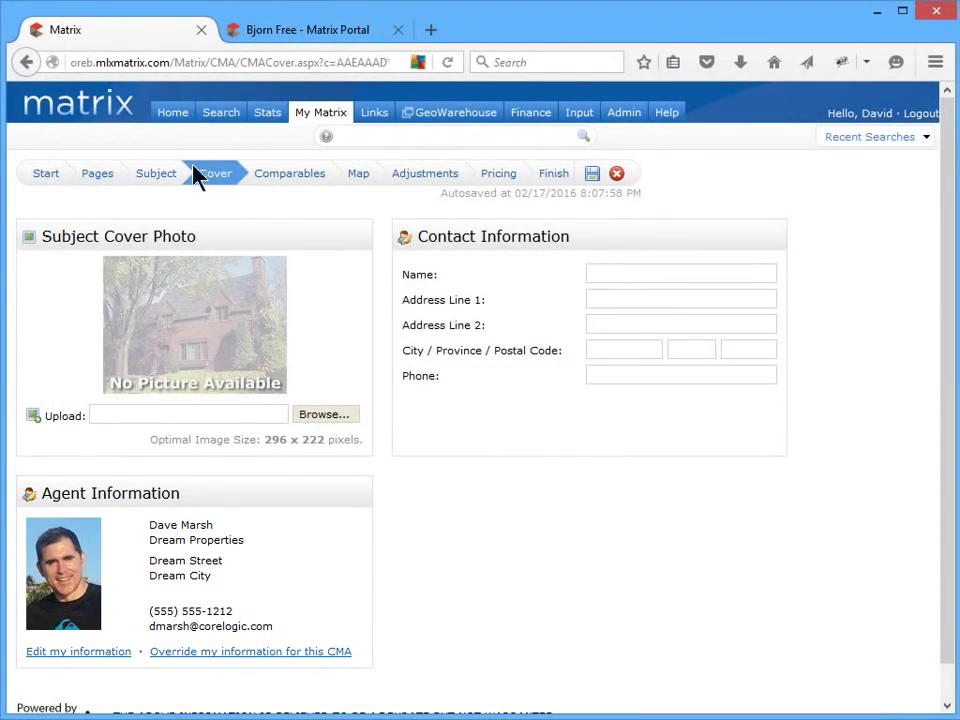
left_click(27, 62)
left_click(27, 62)
left_click(27, 62)
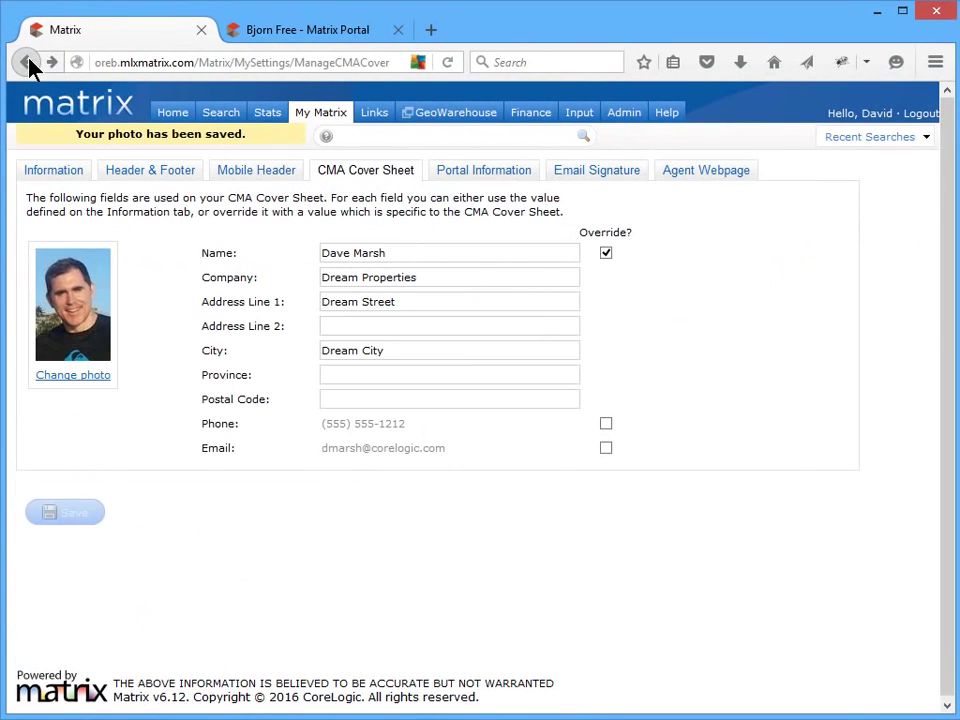
- Leave the eighth line of the portal welcome card blank
left_click(454, 172)
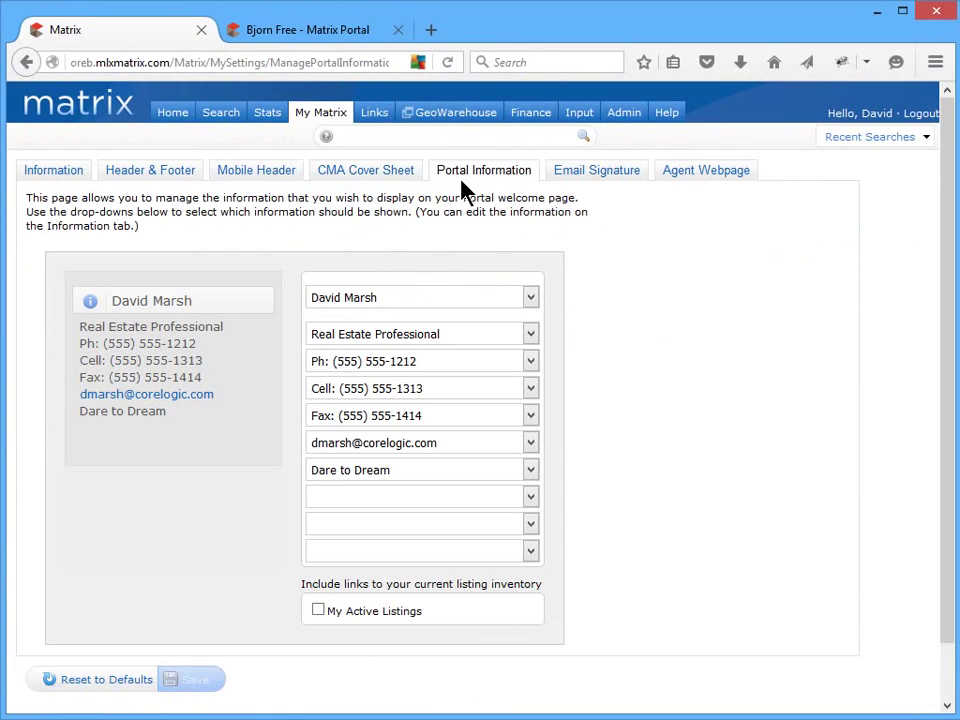
left_click(513, 502)
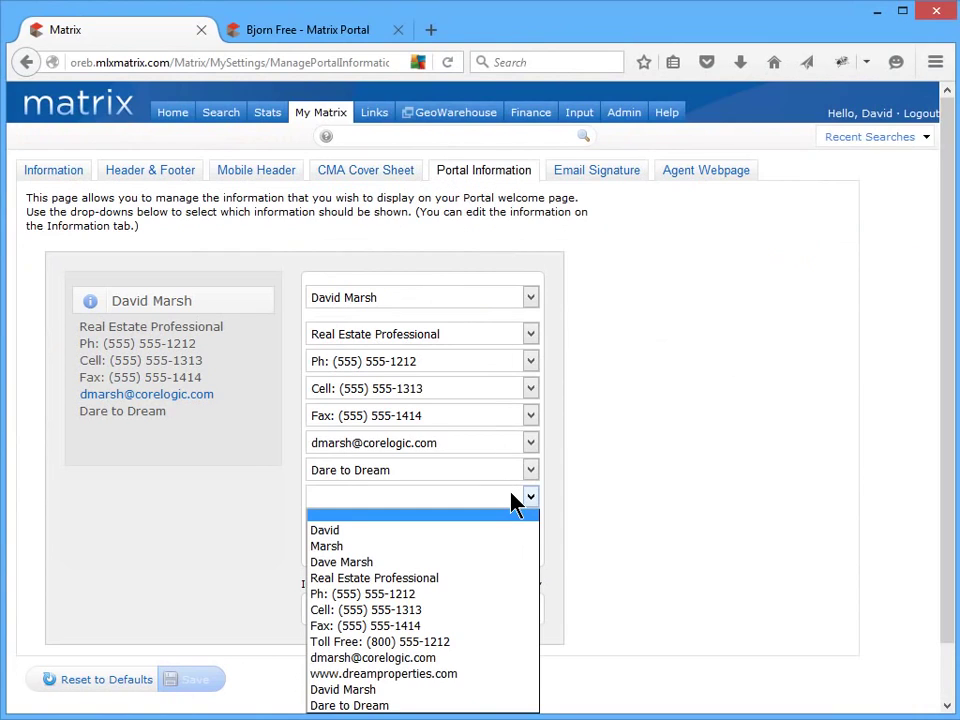
left_click(513, 502)
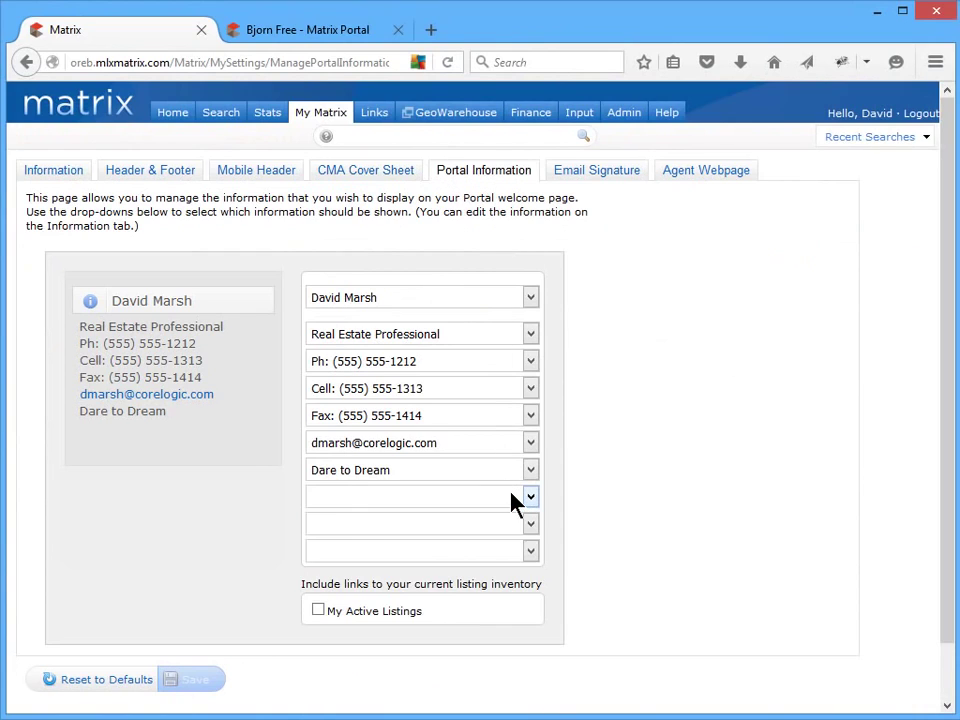
- Show full contact details in the mobile portal, then add My Active Listings links and save
left_click(372, 36)
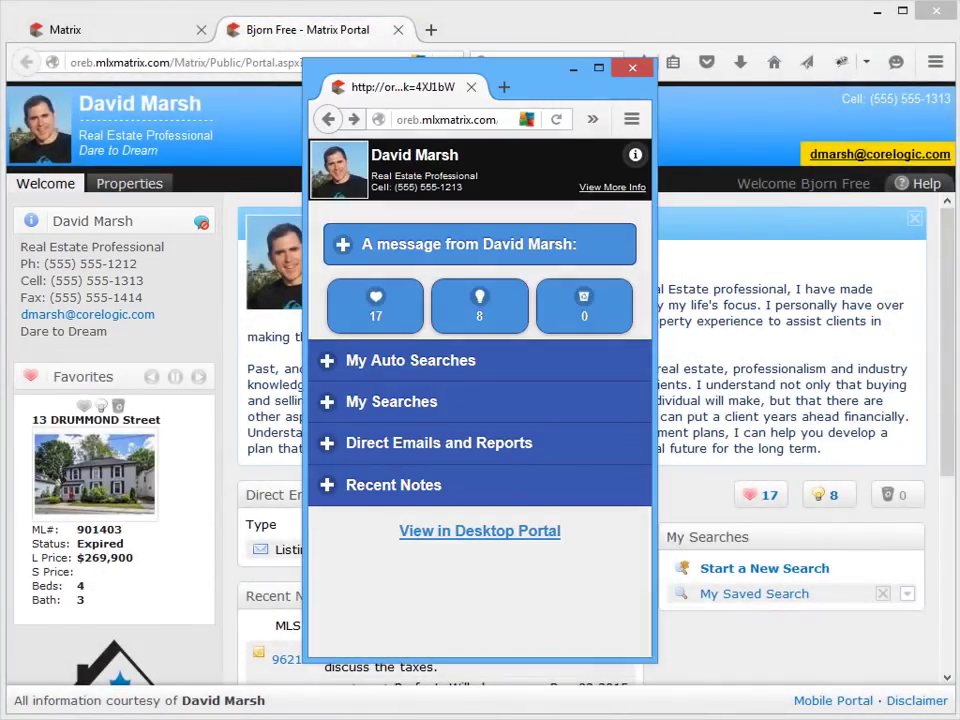
left_click(606, 190)
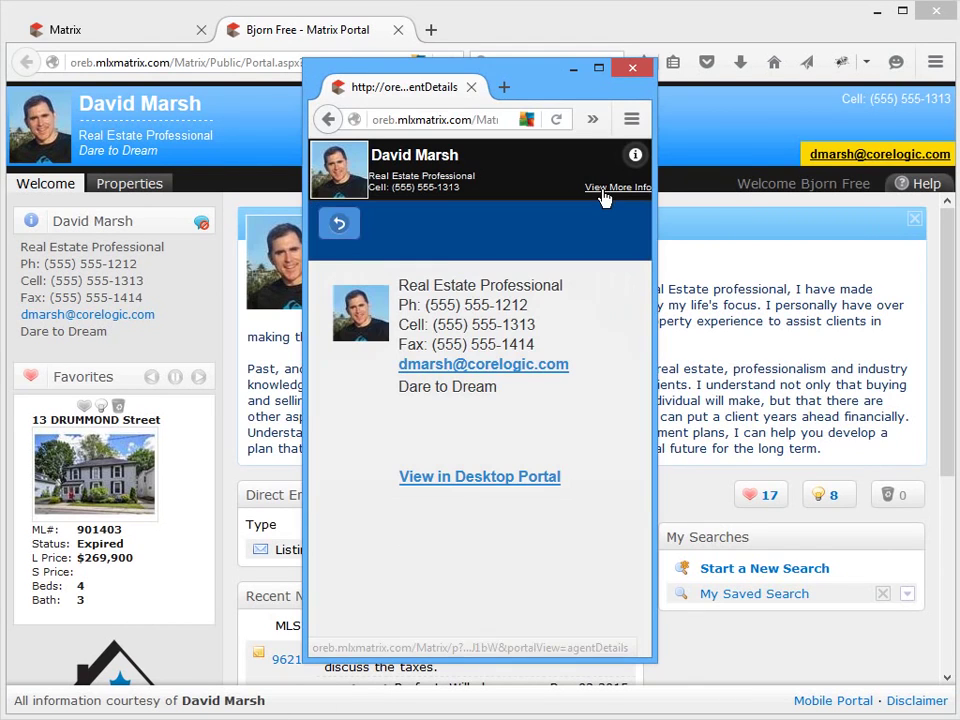
left_click(115, 36)
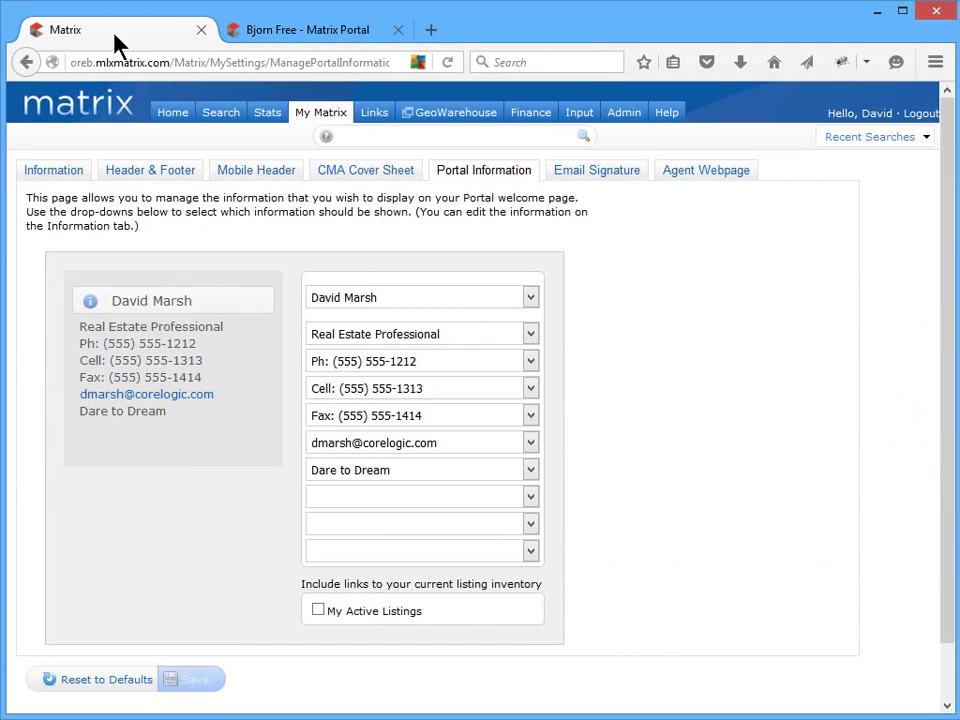
left_click(317, 610)
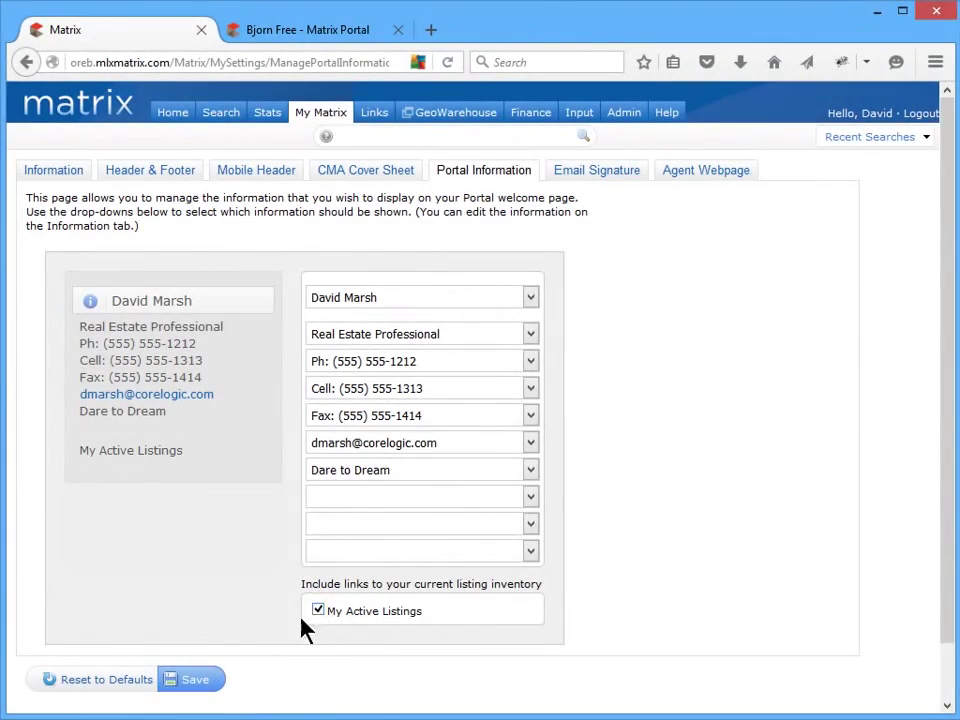
left_click(203, 680)
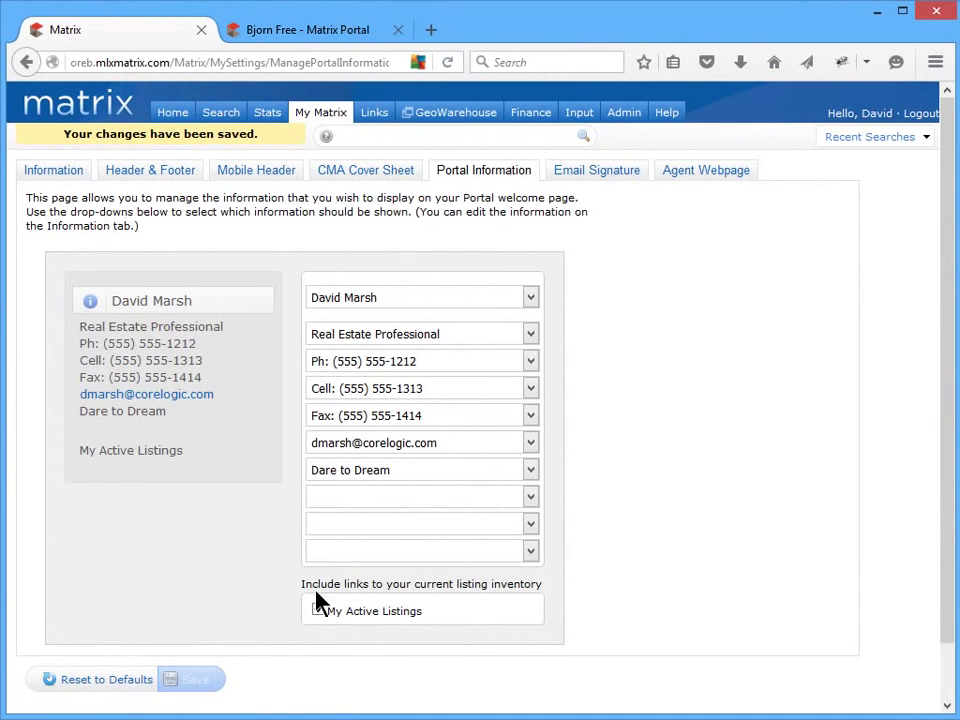
- Insert the small headshot photo with HSpace 5 on a new line below the signature
left_click(593, 177)
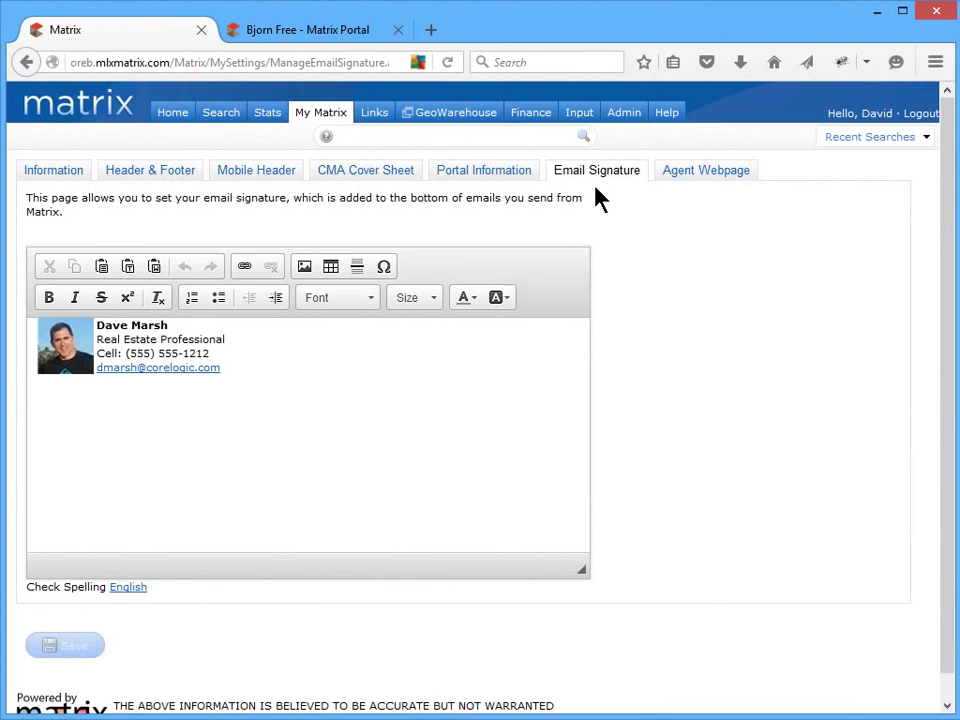
left_click(430, 370)
left_click(304, 267)
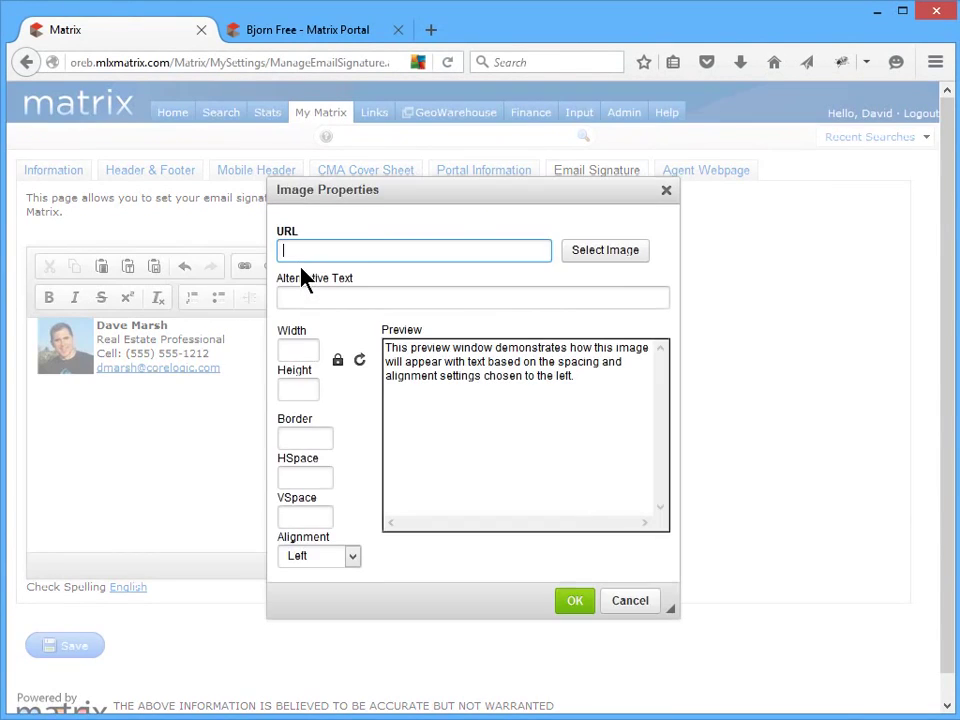
left_click(615, 255)
left_click(660, 352)
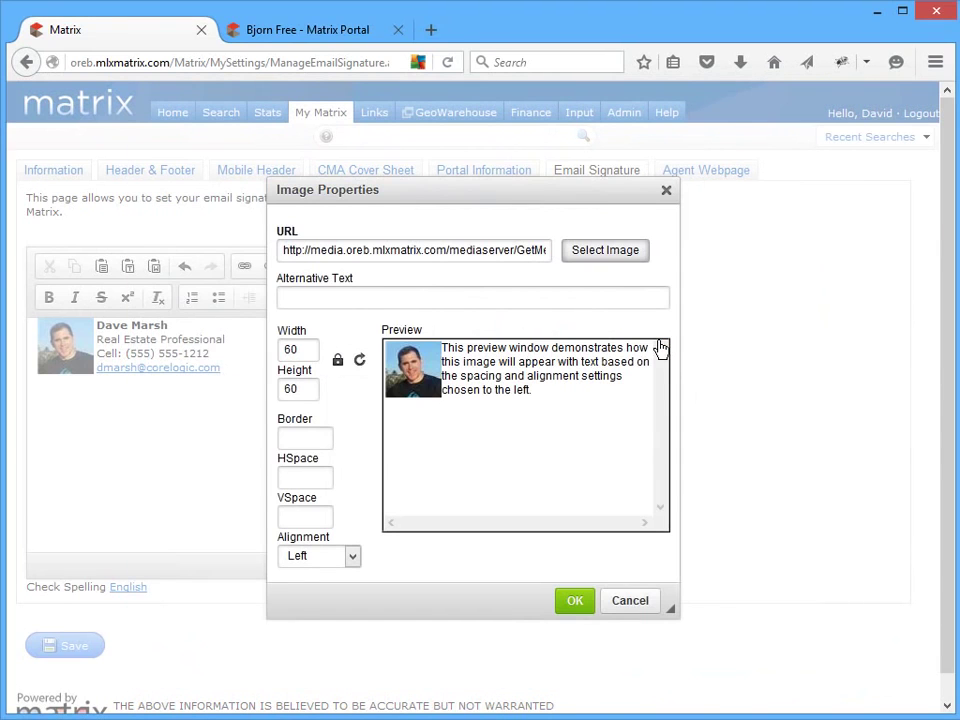
left_click(310, 478)
type("5")
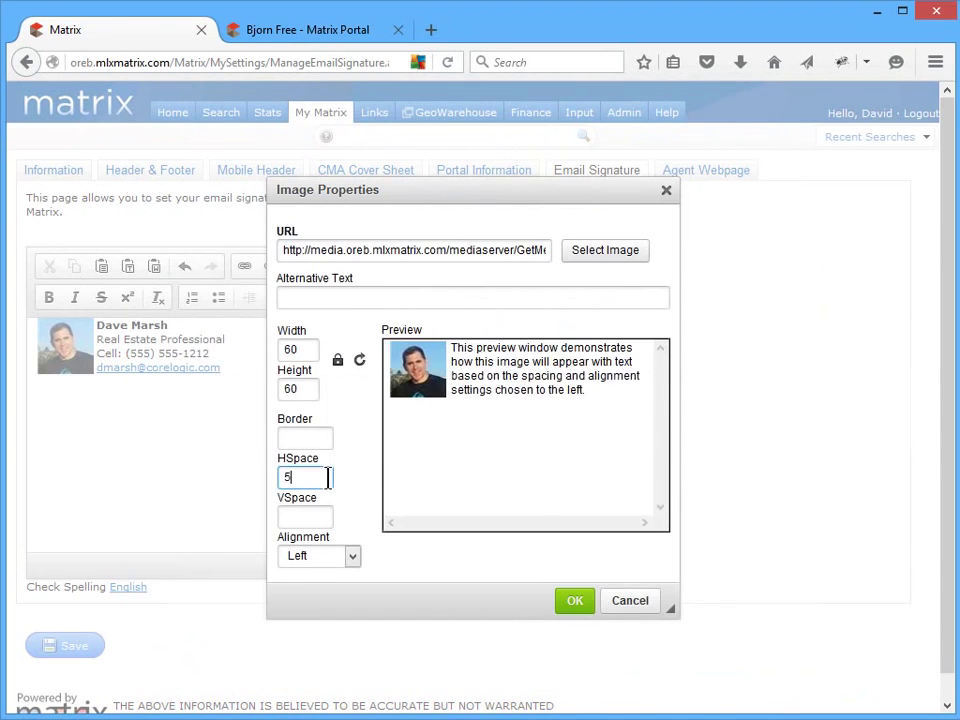
left_click(572, 600)
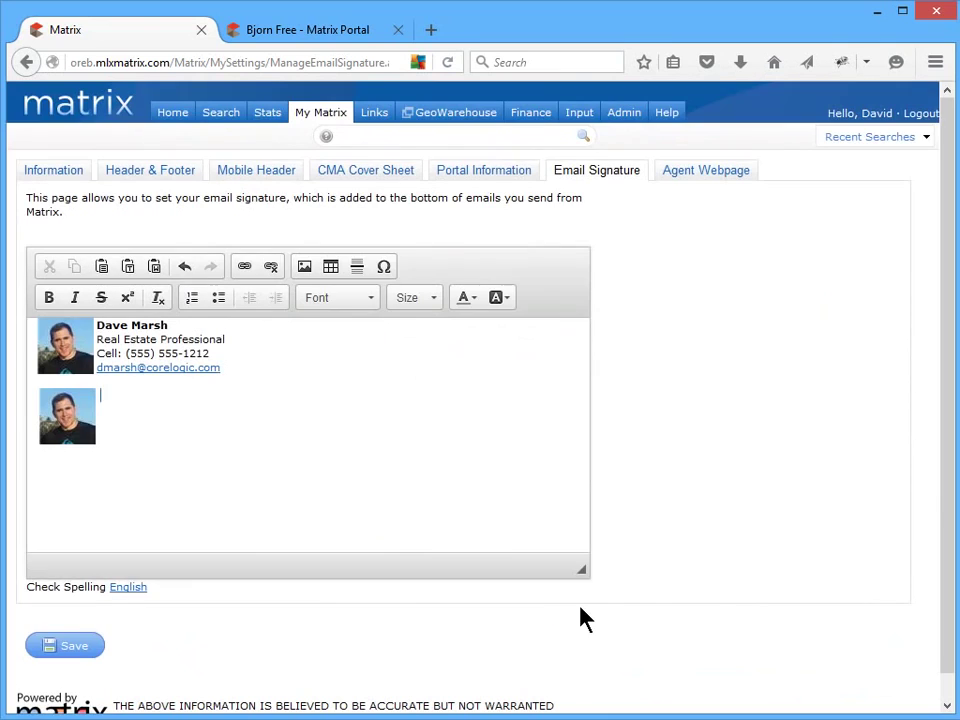
- Insert the house logo from its pasted image URL at width 60
left_click(304, 266)
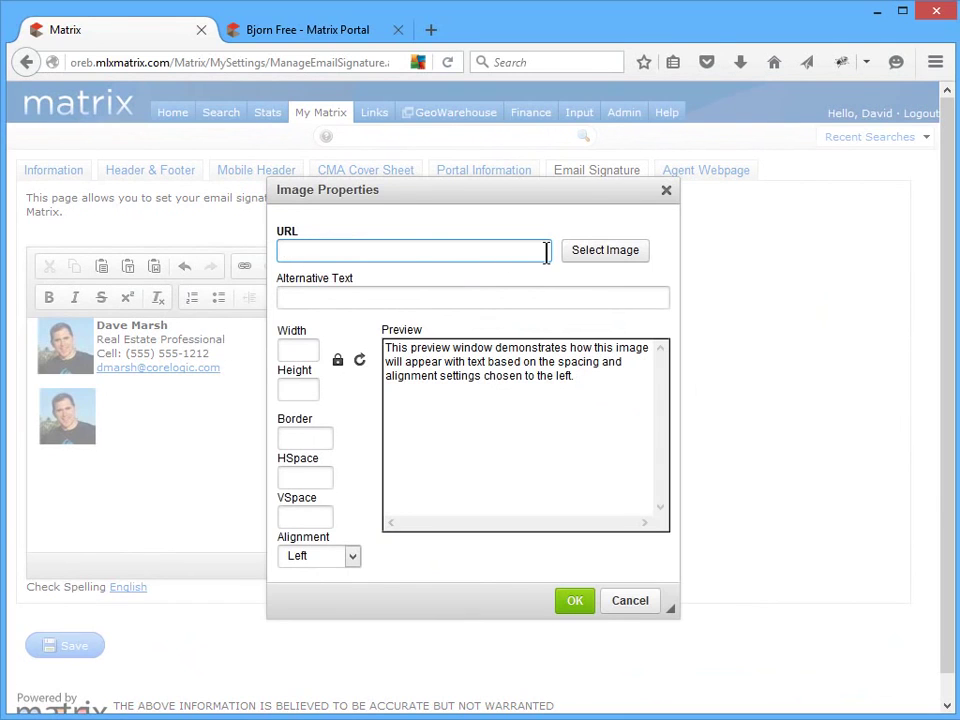
key("ctrl+v")
left_click(311, 348)
type("600")
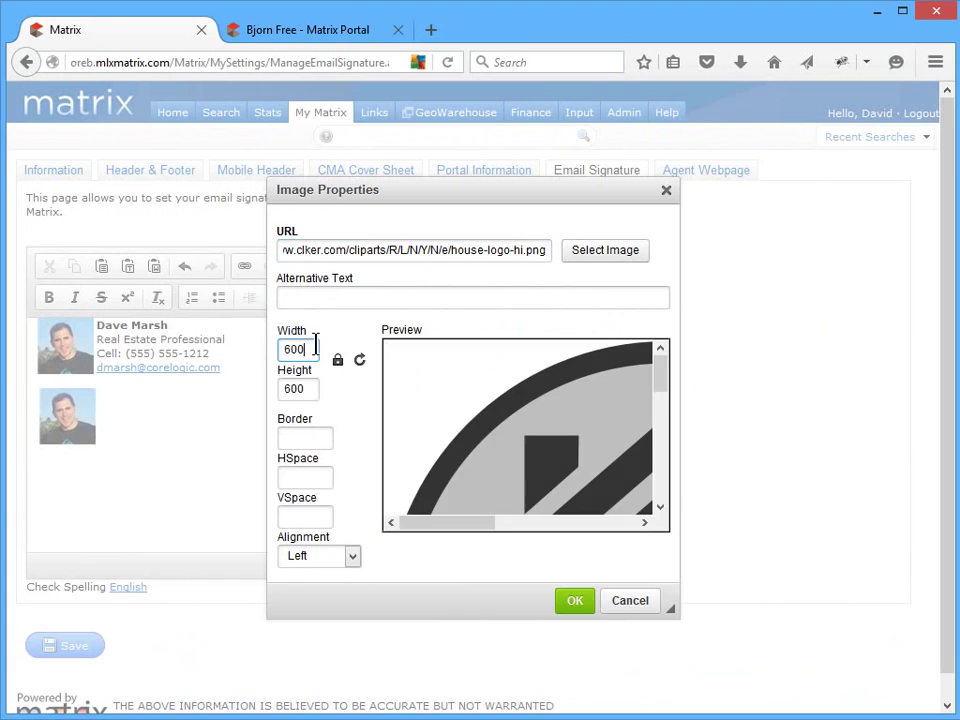
key("BackSpace")
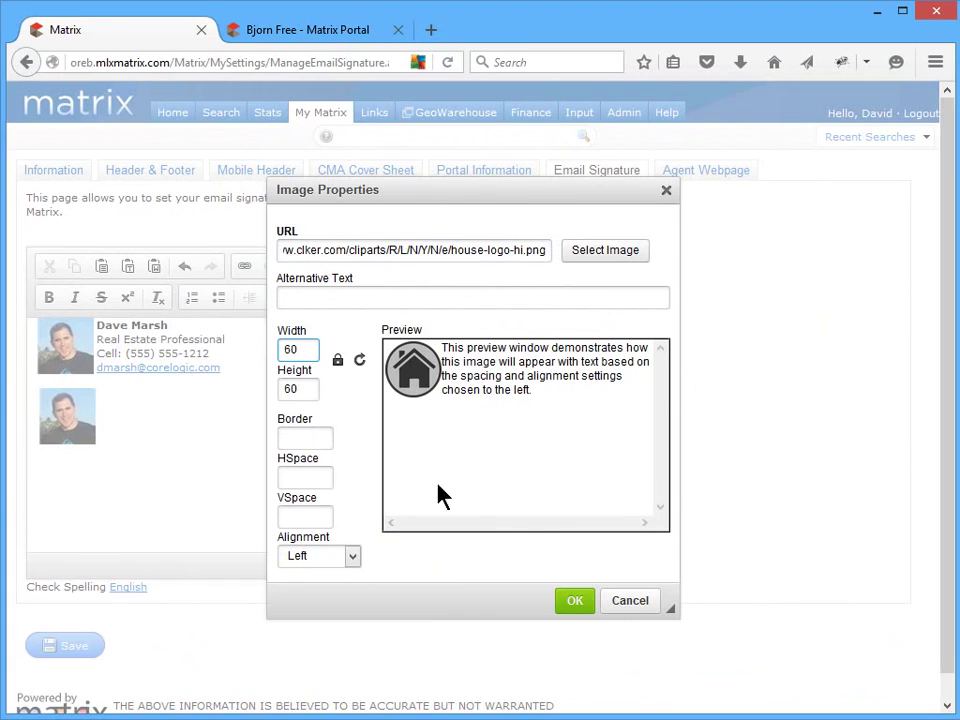
left_click(572, 607)
- Delete the house logo and type the agent's name, Real Estate Professional title, cell number and email beside the photo
left_click(143, 433)
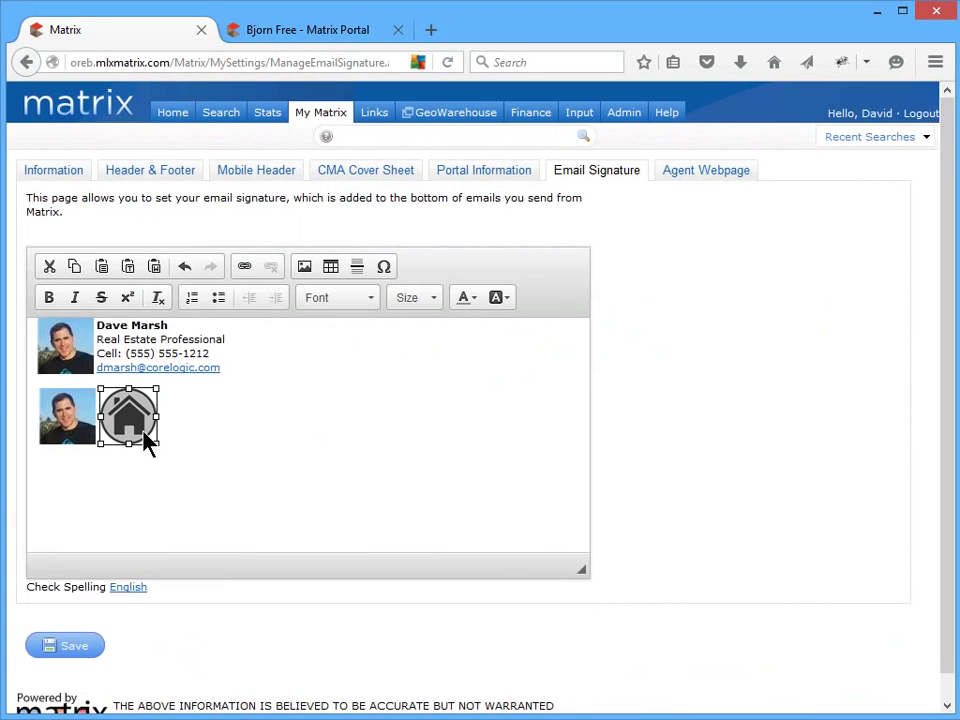
key("Delete")
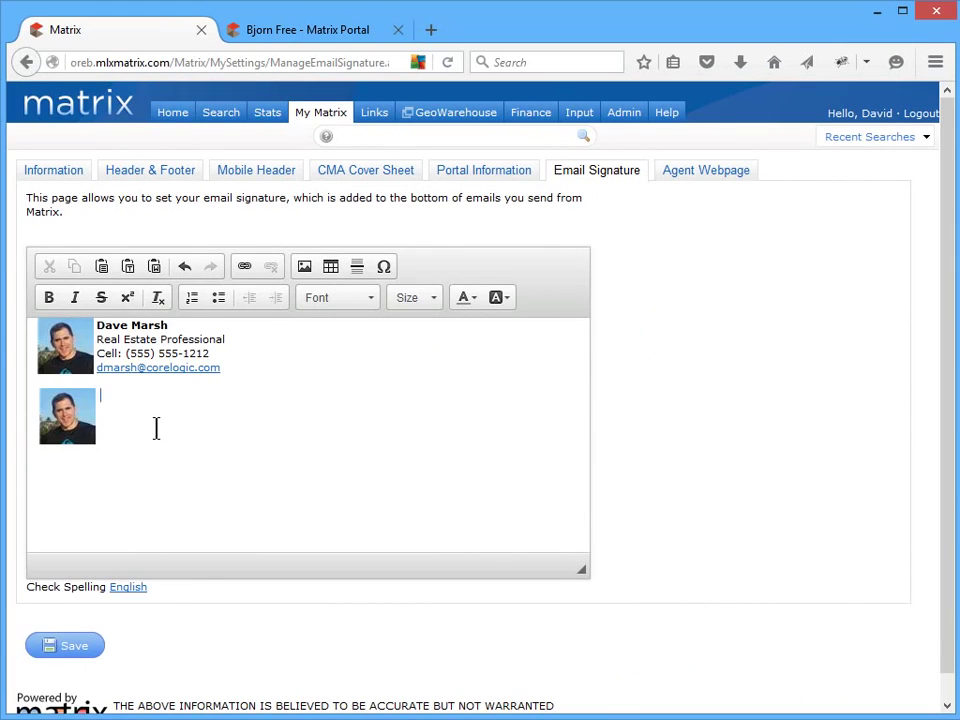
key("Return")
type("Real Estate Pr")
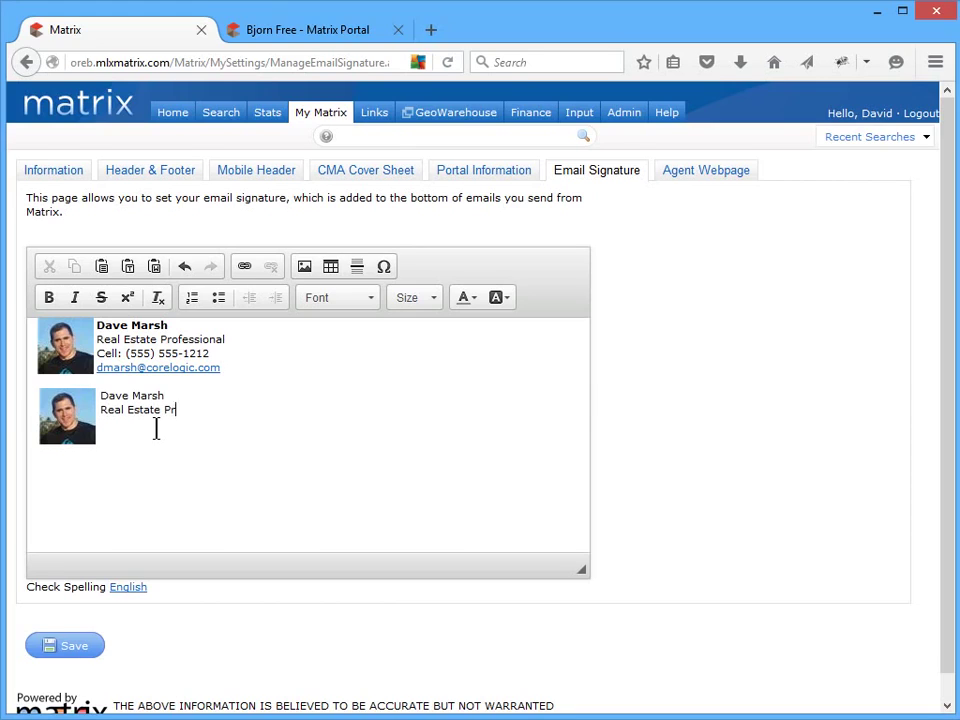
type("ofessional")
key("Return")
type("Cell: (555) 555-1212")
key("Return")
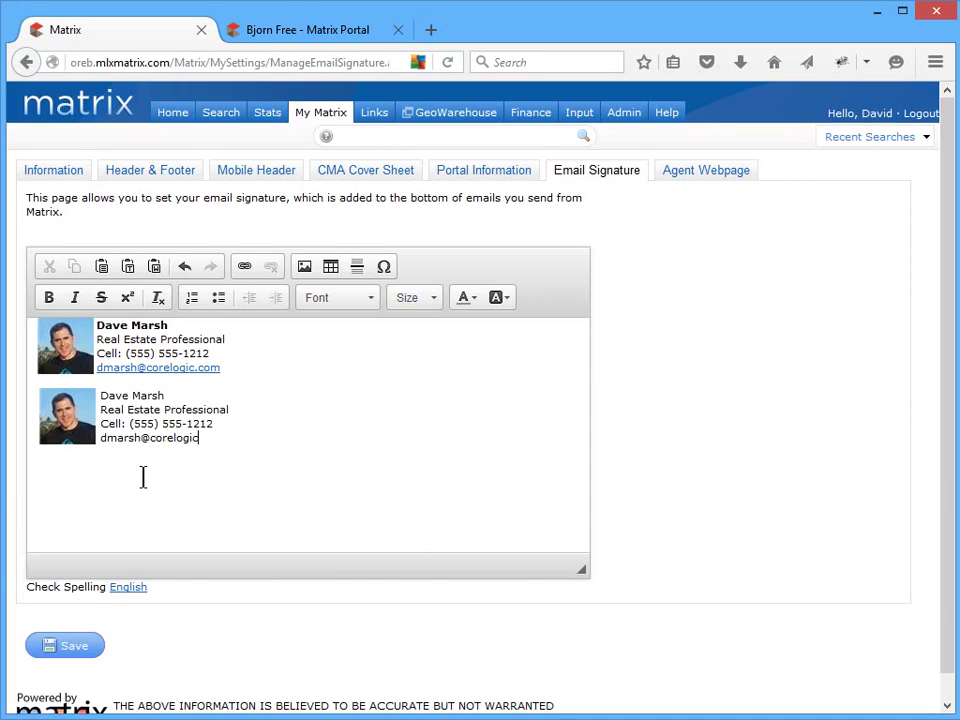
- Make the second signature's email an E-mail link with the address, a message subject and a greeting body
triple_click(96, 440)
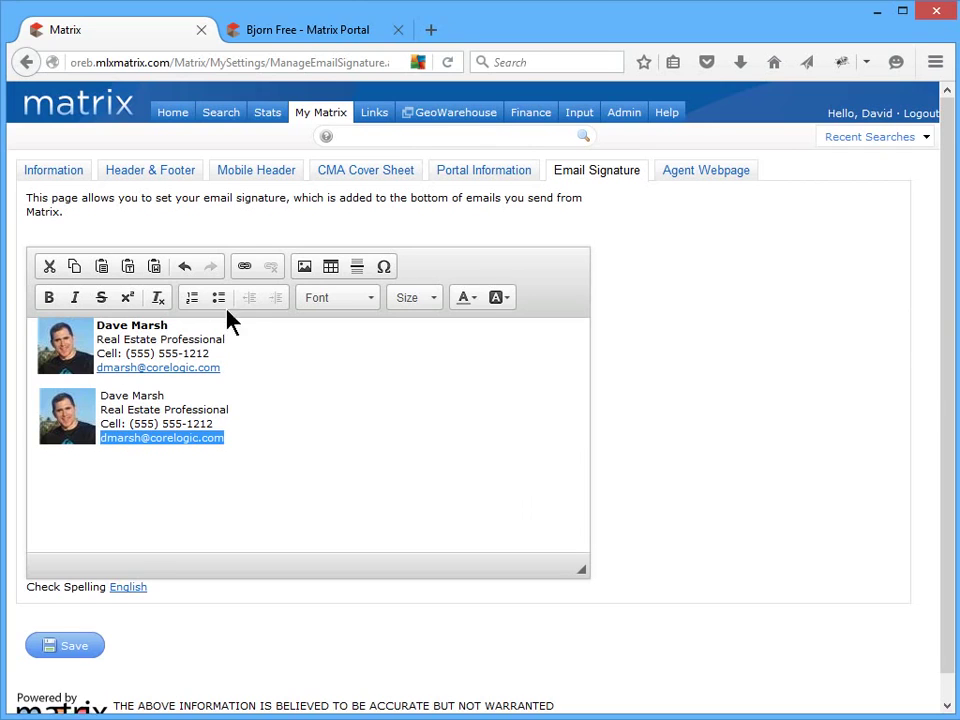
left_click(245, 267)
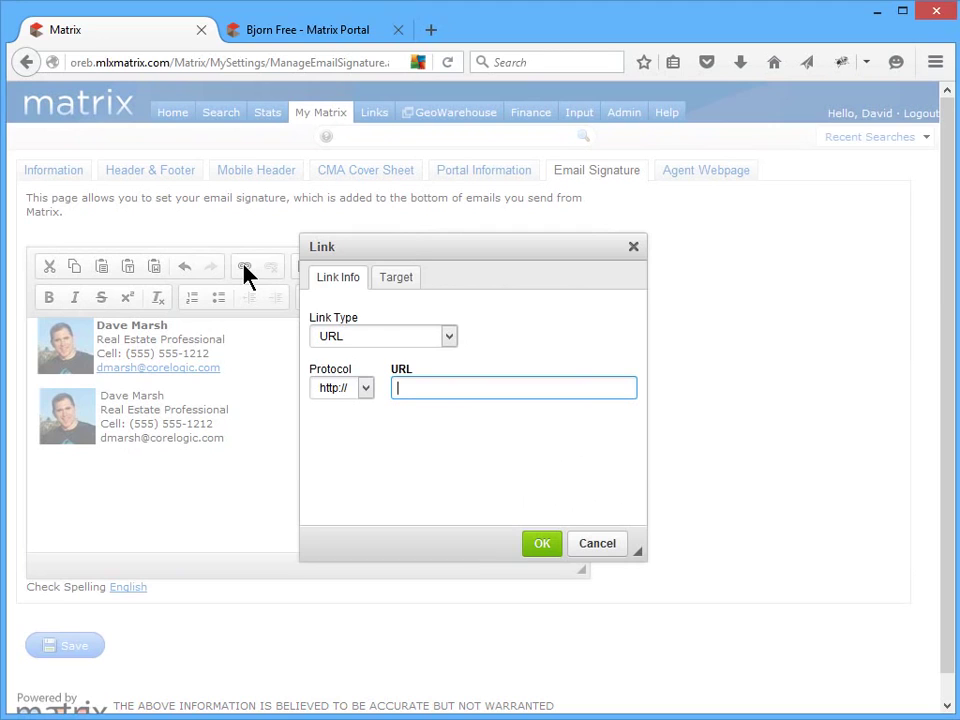
left_click(452, 337)
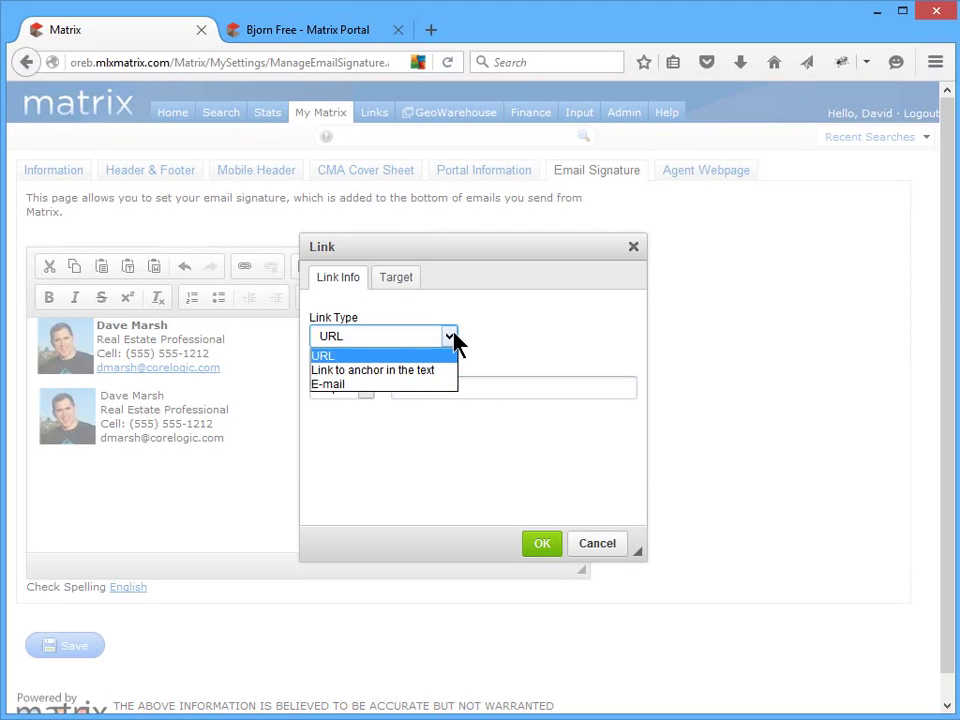
left_click(428, 388)
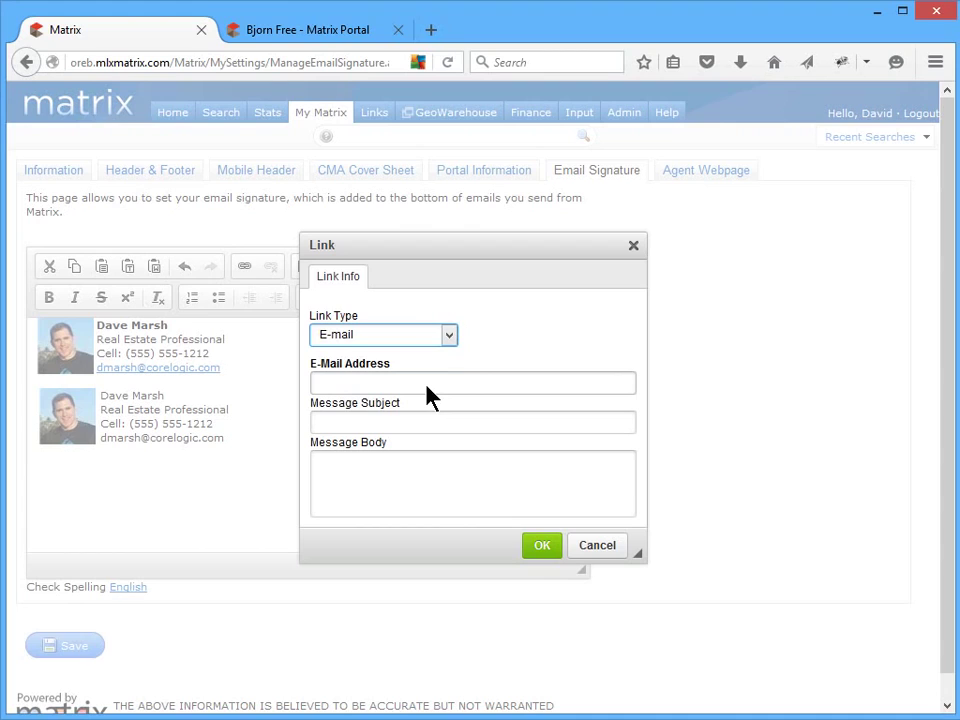
left_click(609, 380)
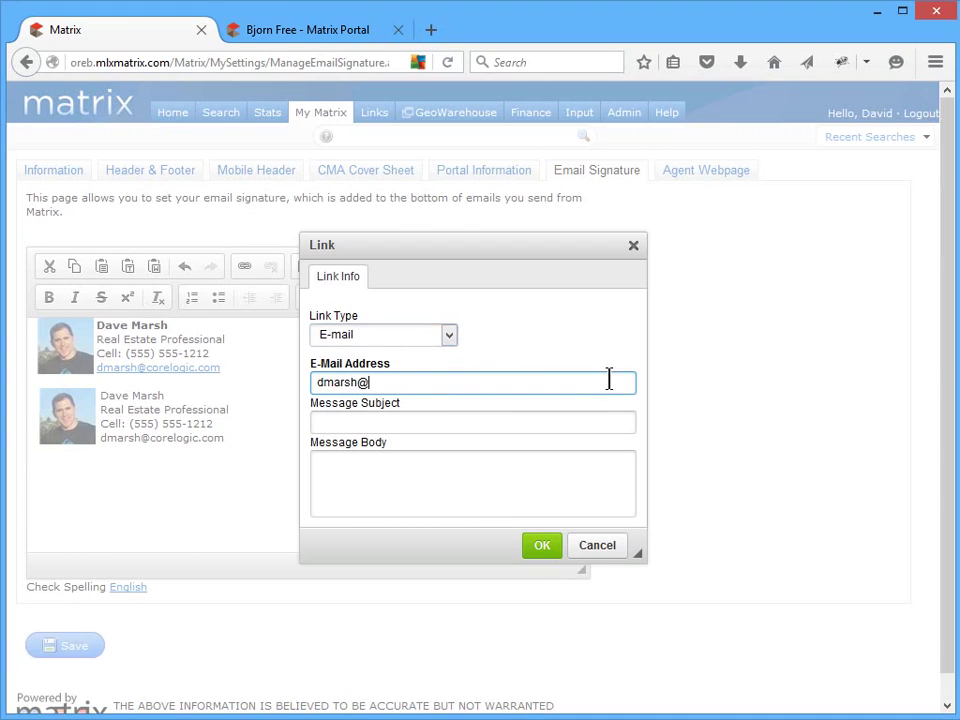
left_click(625, 422)
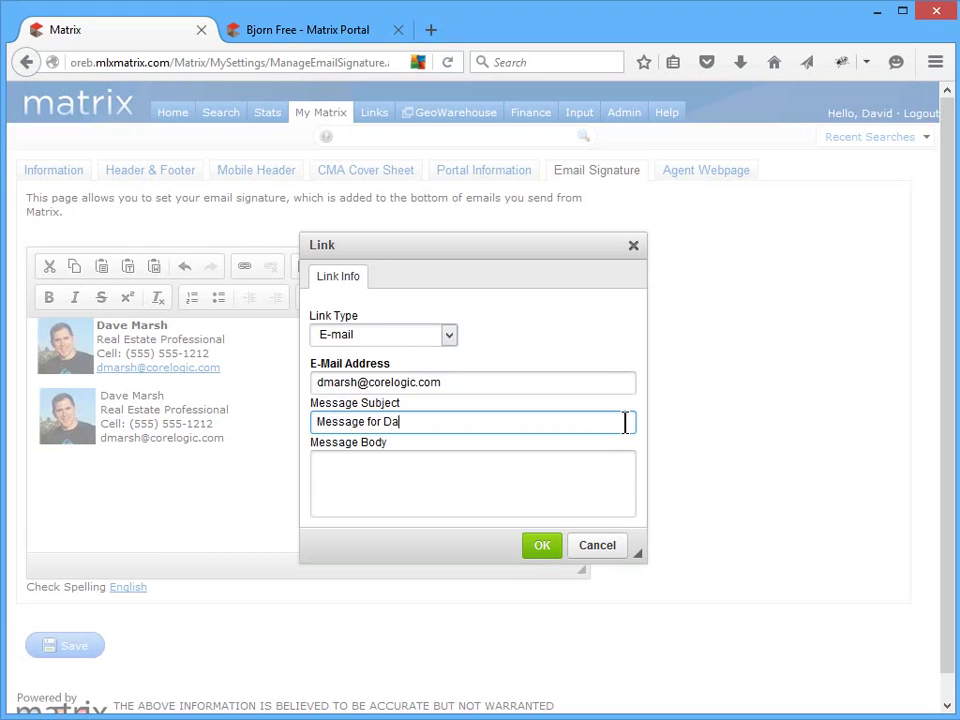
left_click(626, 458)
type("Hi, Dave;")
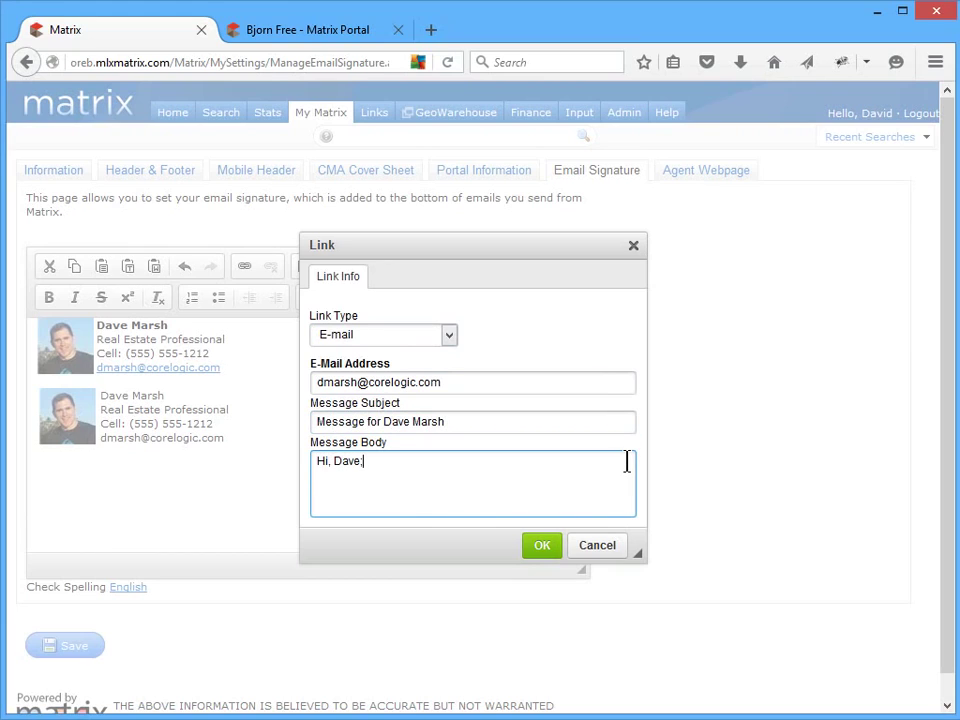
left_click(548, 547)
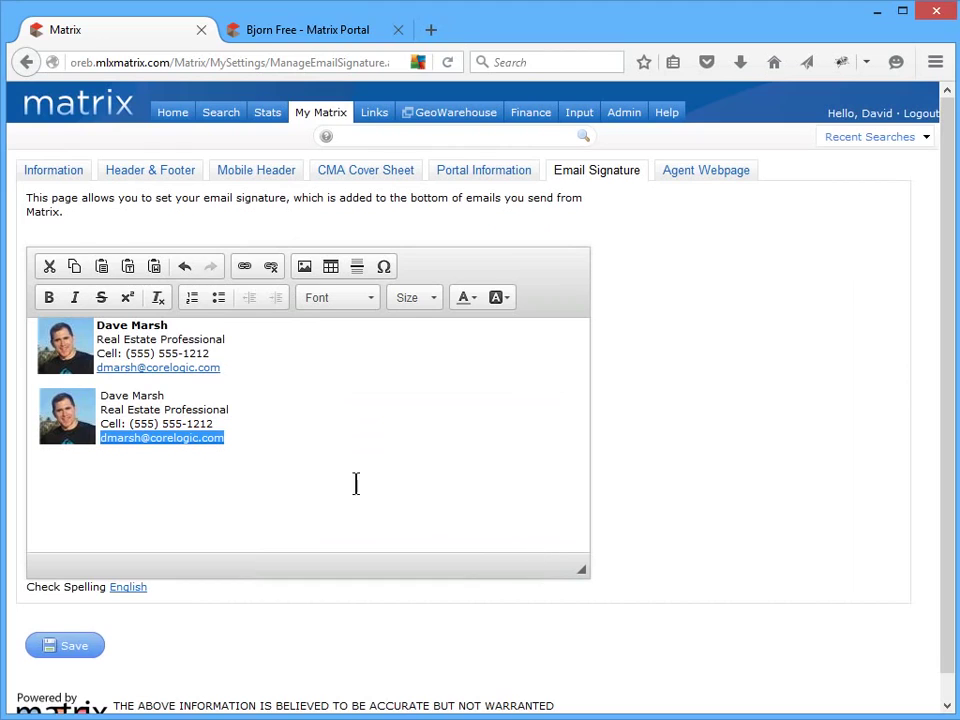
- Bold the second signature's name, then delete that block and save the signature
left_click_drag(186, 396, 101, 395)
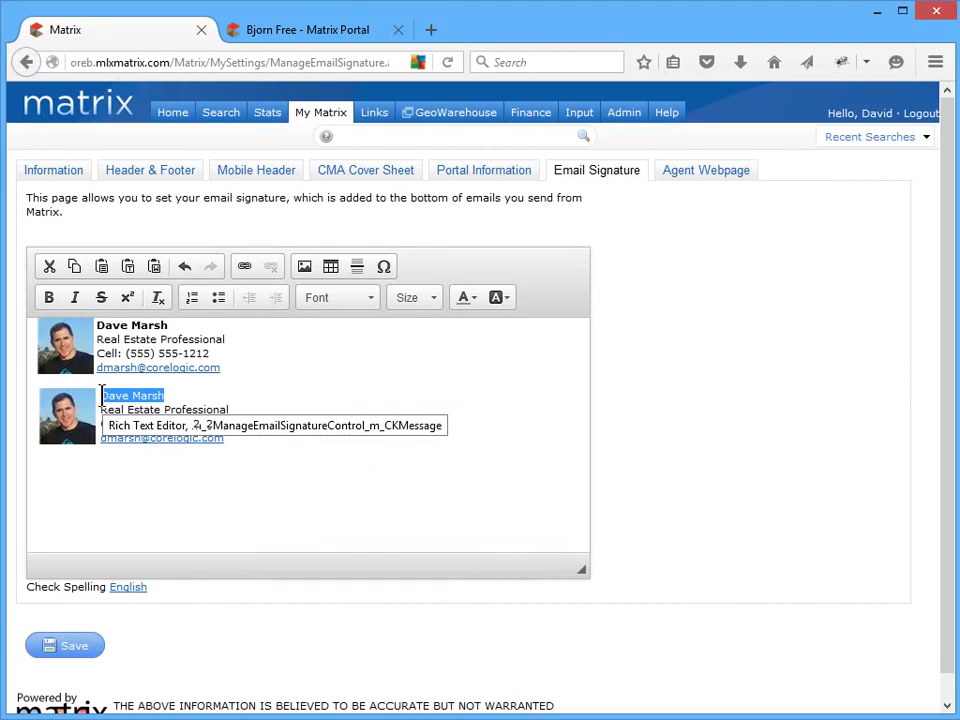
left_click(49, 298)
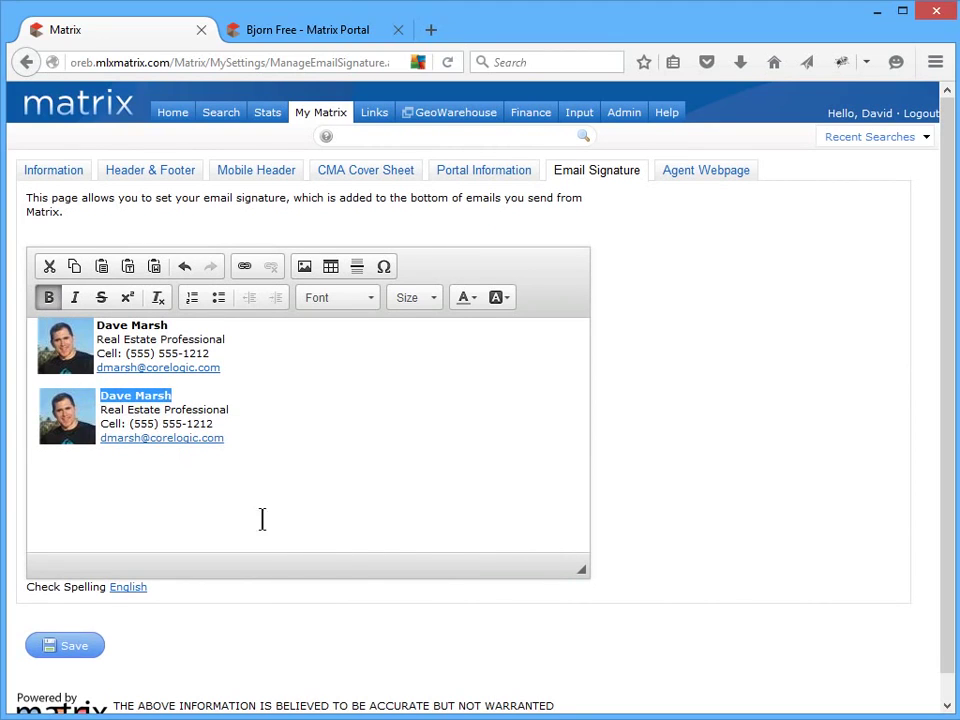
left_click(306, 514)
mouse_move(295, 446)
left_mouse_down()
mouse_move(40, 425)
mouse_move(17, 392)
left_mouse_up()
key("BackSpace")
key("BackSpace")
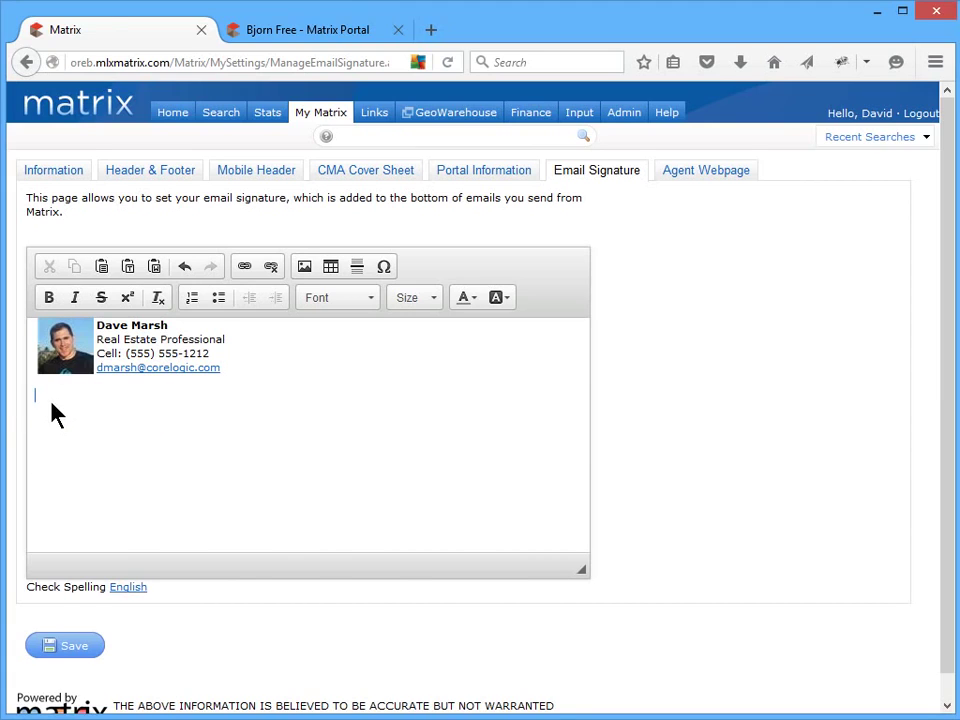
left_click(71, 648)
- Enable the agent web page, adjust its URL, and enter the agent's name as page title
left_click(727, 175)
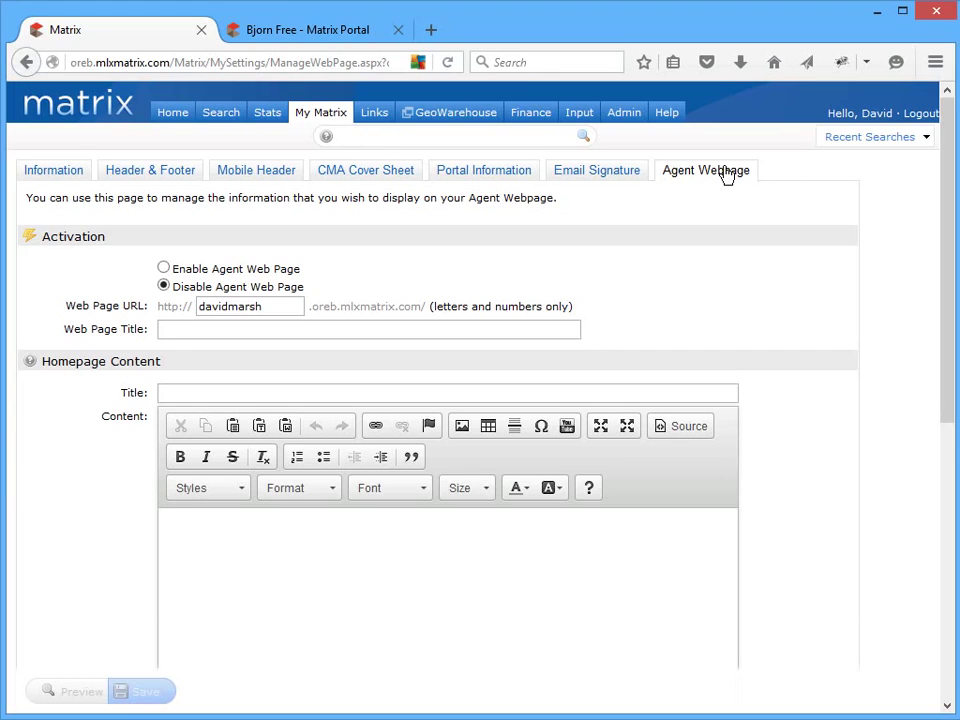
left_click(164, 269)
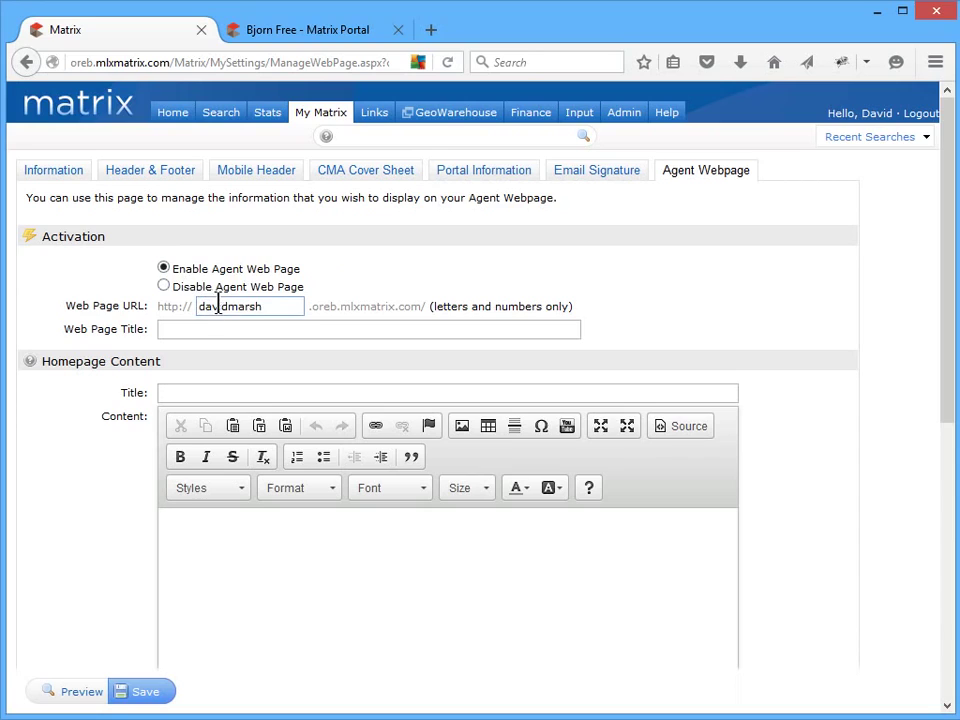
left_click_drag(221, 304, 236, 304)
type("e")
left_click(549, 328)
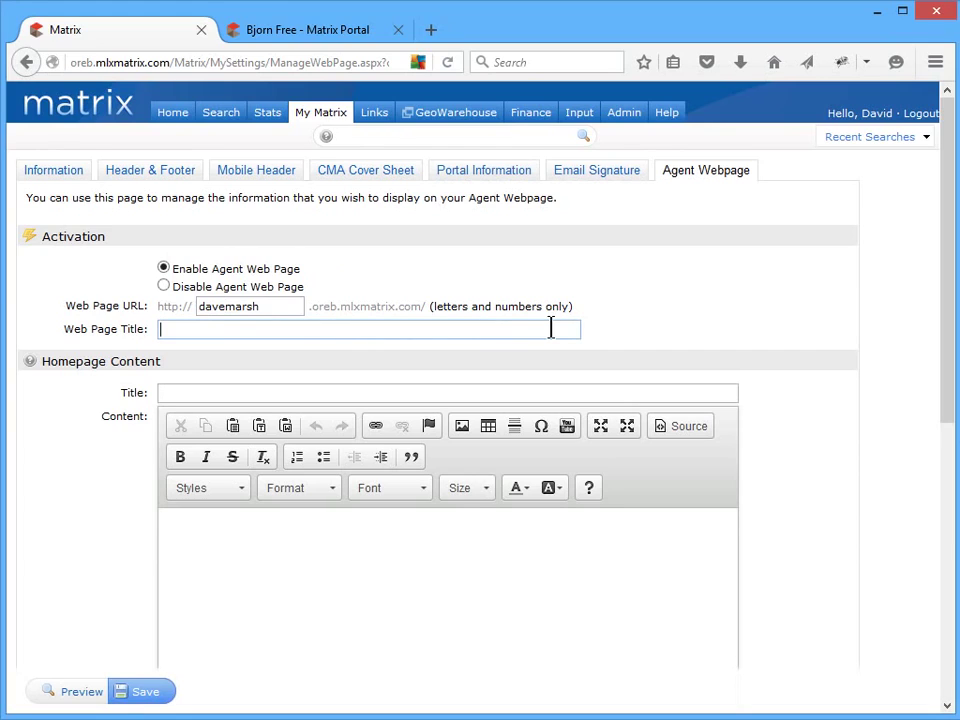
- Set the homepage title to 'About' plus the agent's name and add 'Proudly serving the Real Estate industry for 13 years.'
left_click(720, 393)
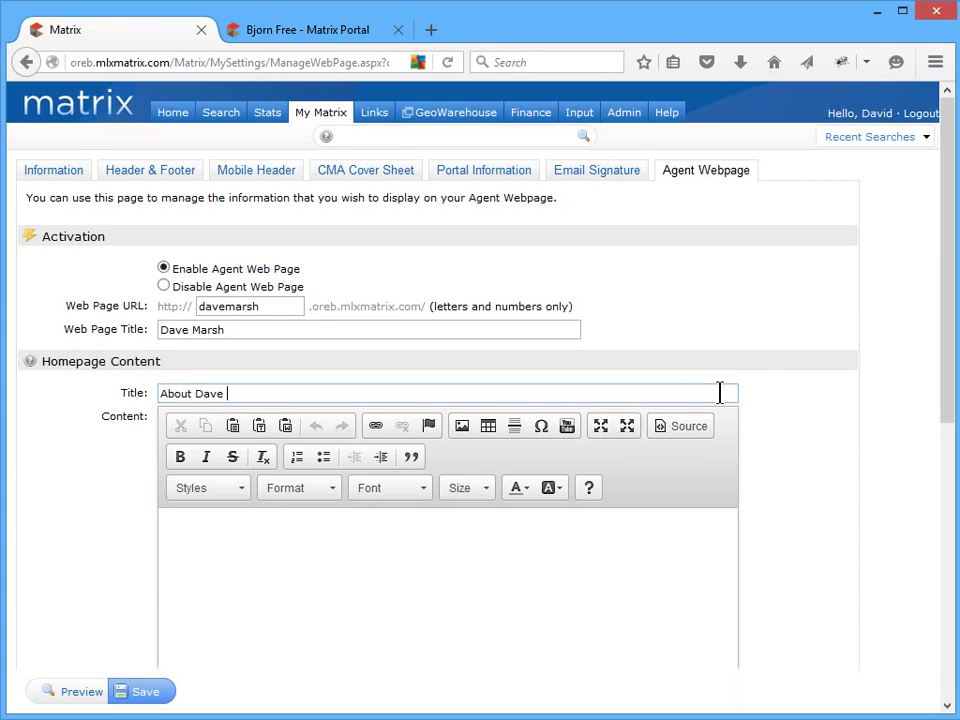
left_click(729, 538)
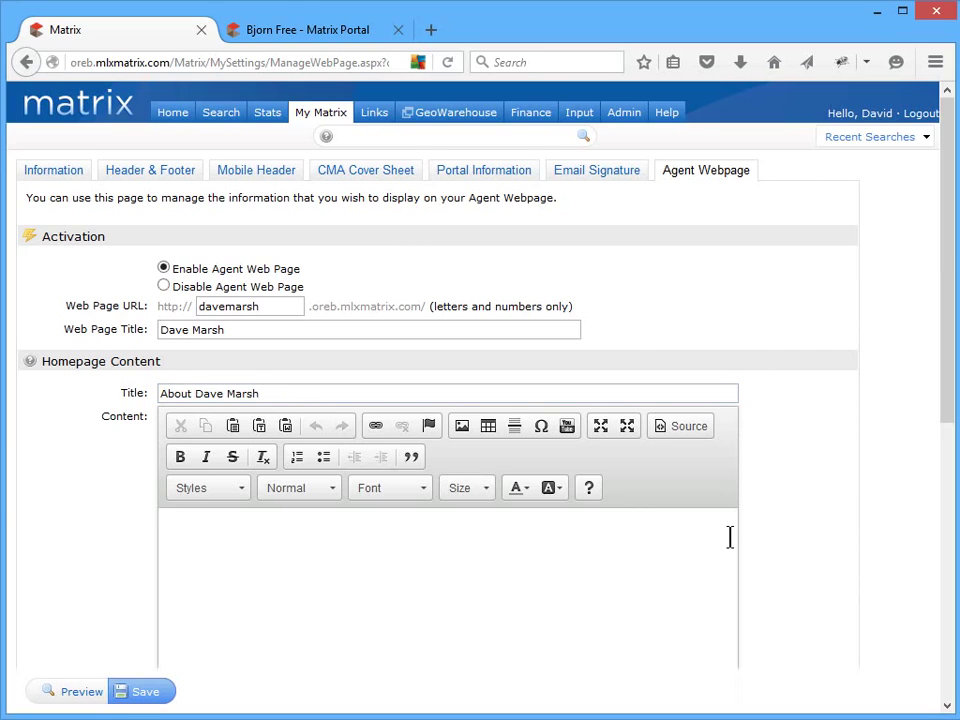
type("Proudly serving th")
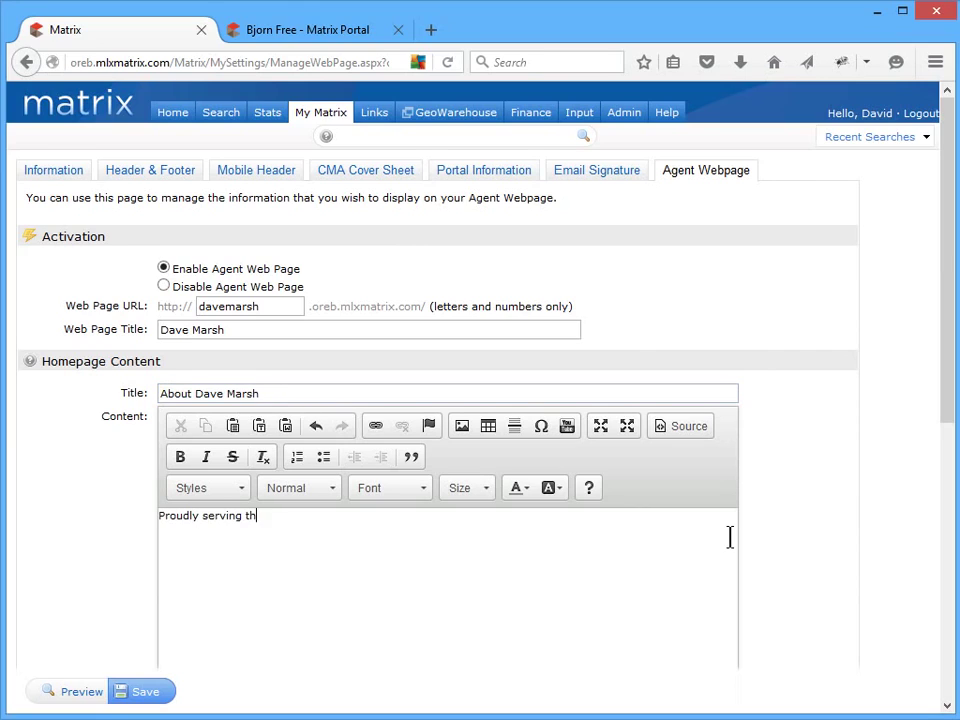
type("e Real Estate ind")
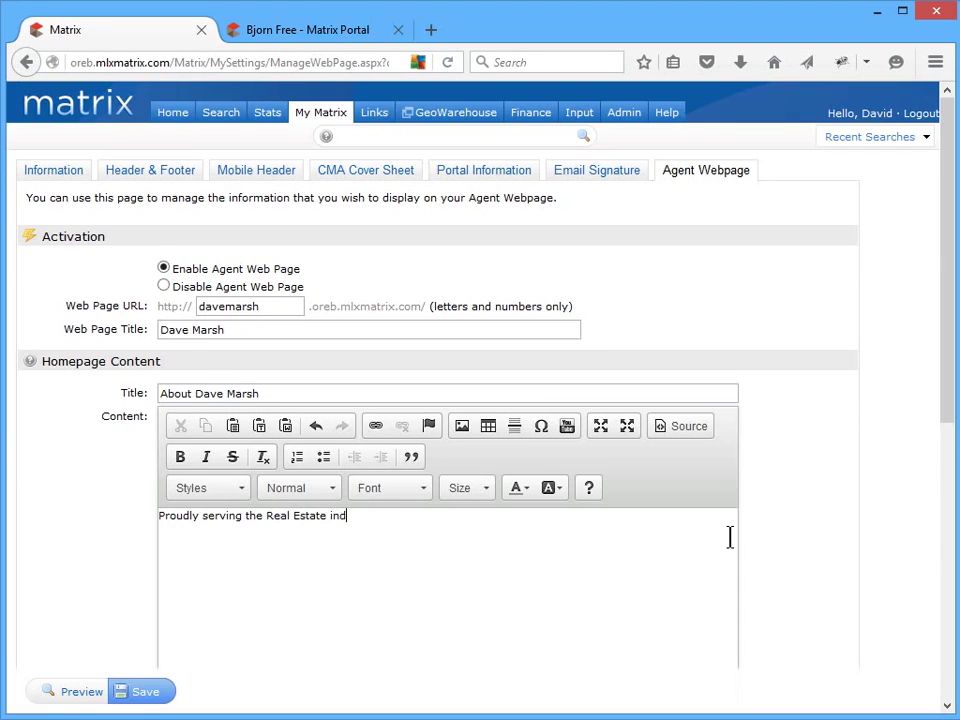
type("ustry for 13 years.")
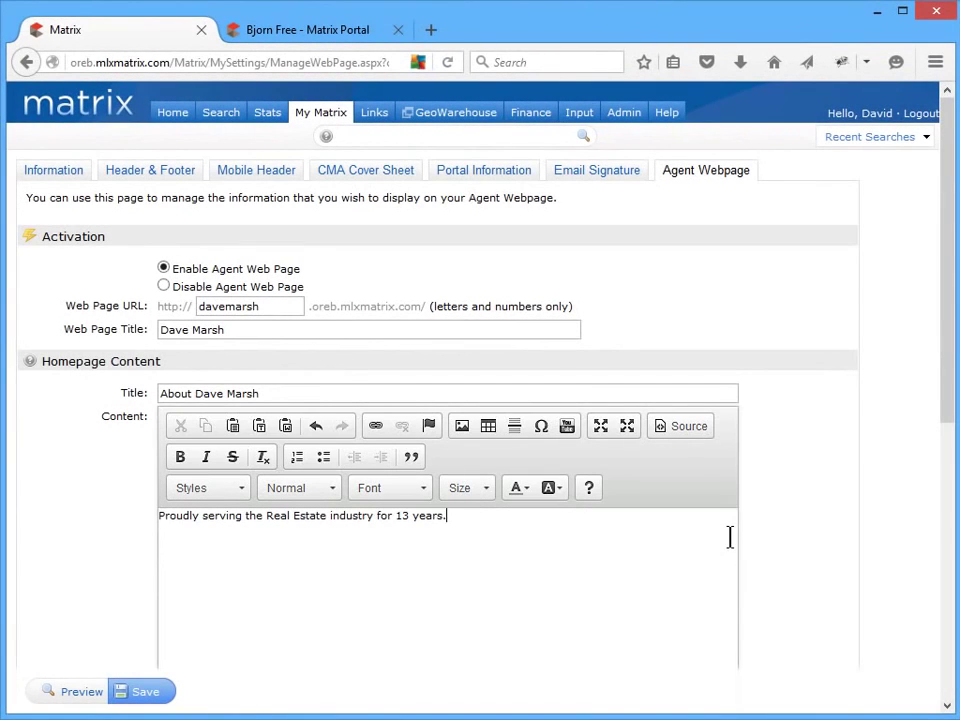
left_click_drag(947, 381, 934, 681)
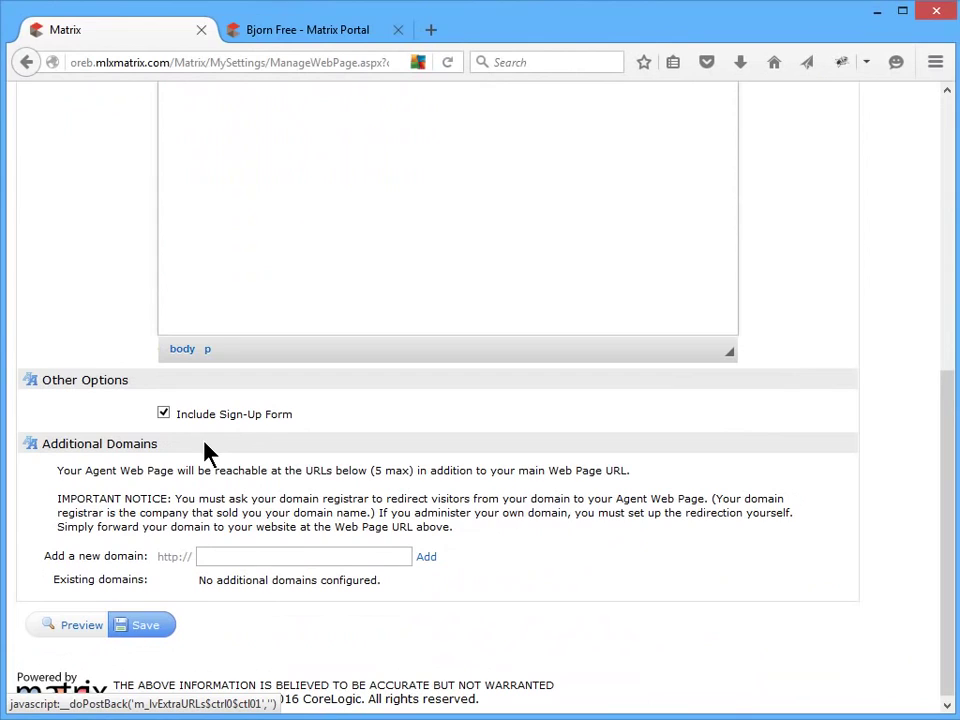
left_click(403, 562)
type("www.mydomain.com")
left_click(450, 578)
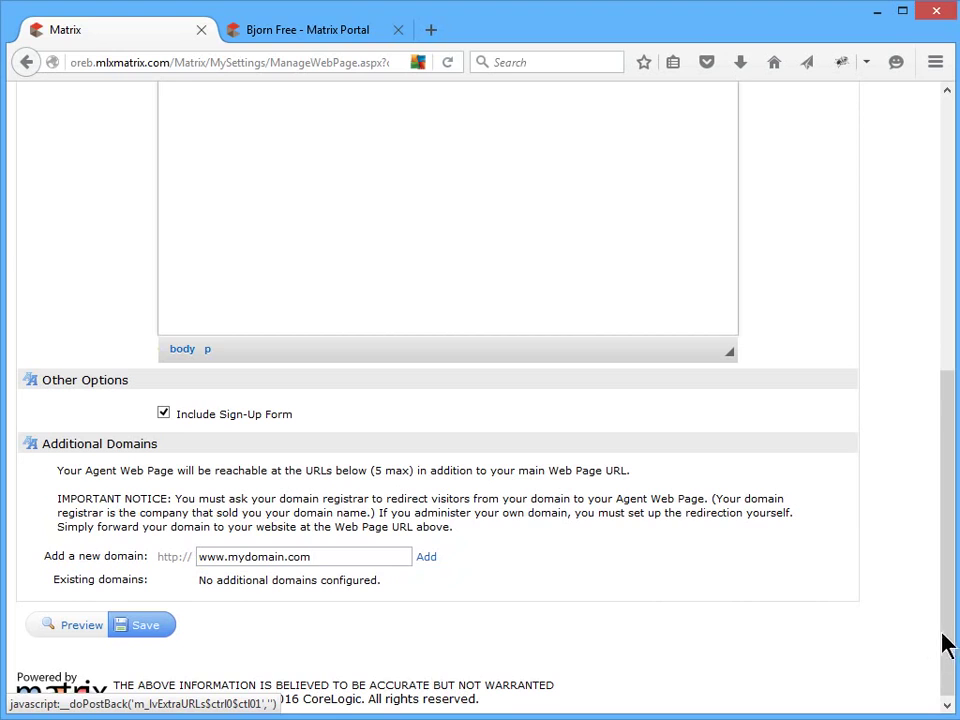
left_click_drag(945, 643, 955, 370)
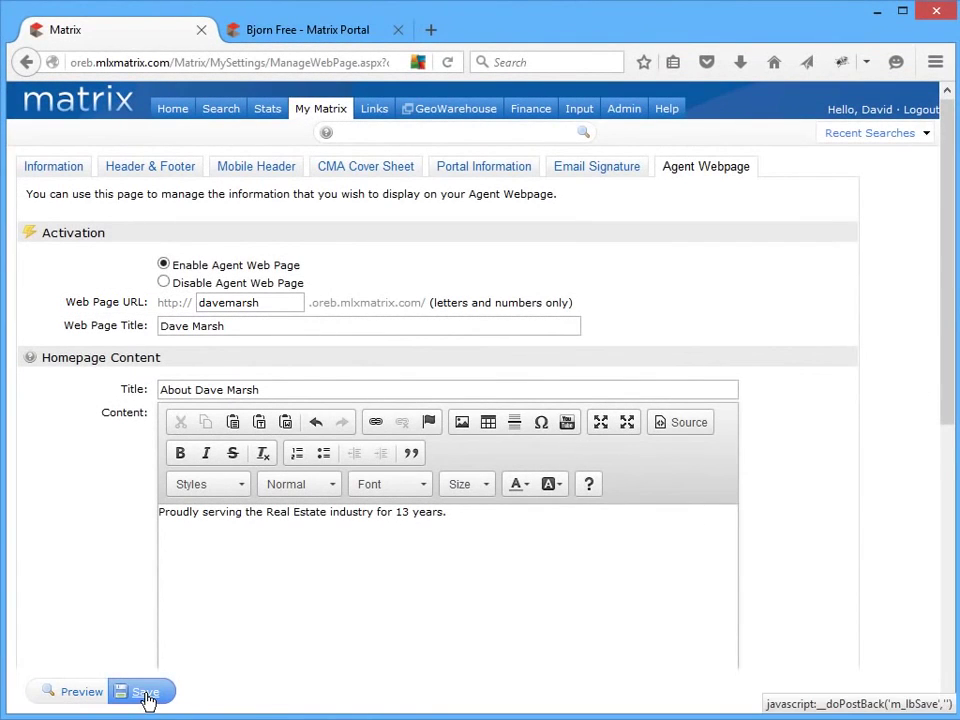
- Save the agent webpage settings, preview the public site in a new tab, and return to Matrix
left_click(147, 700)
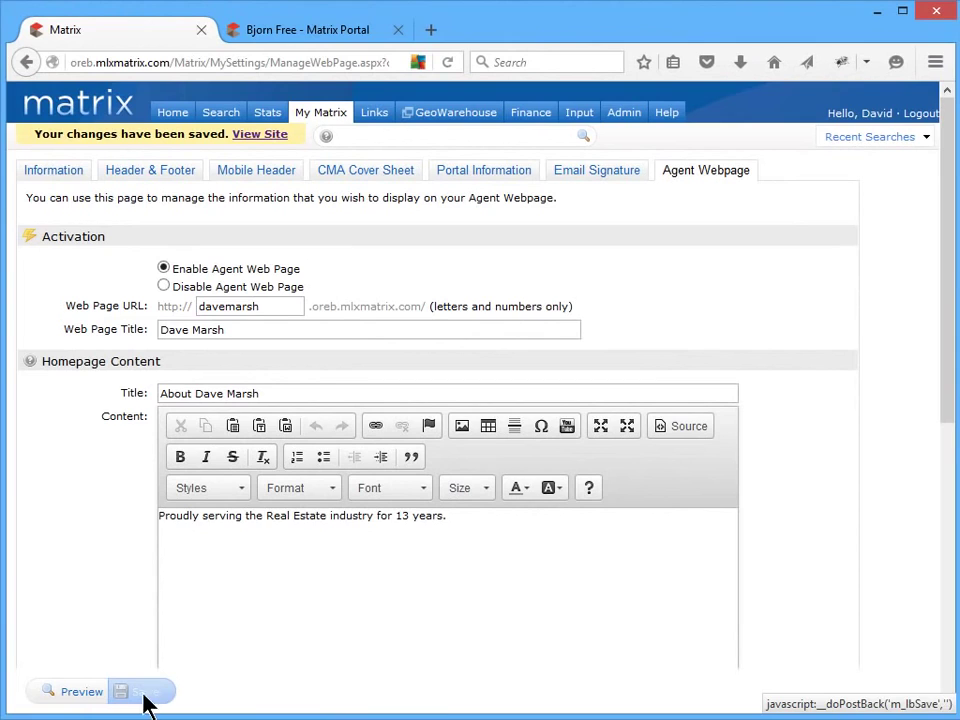
left_click(95, 692)
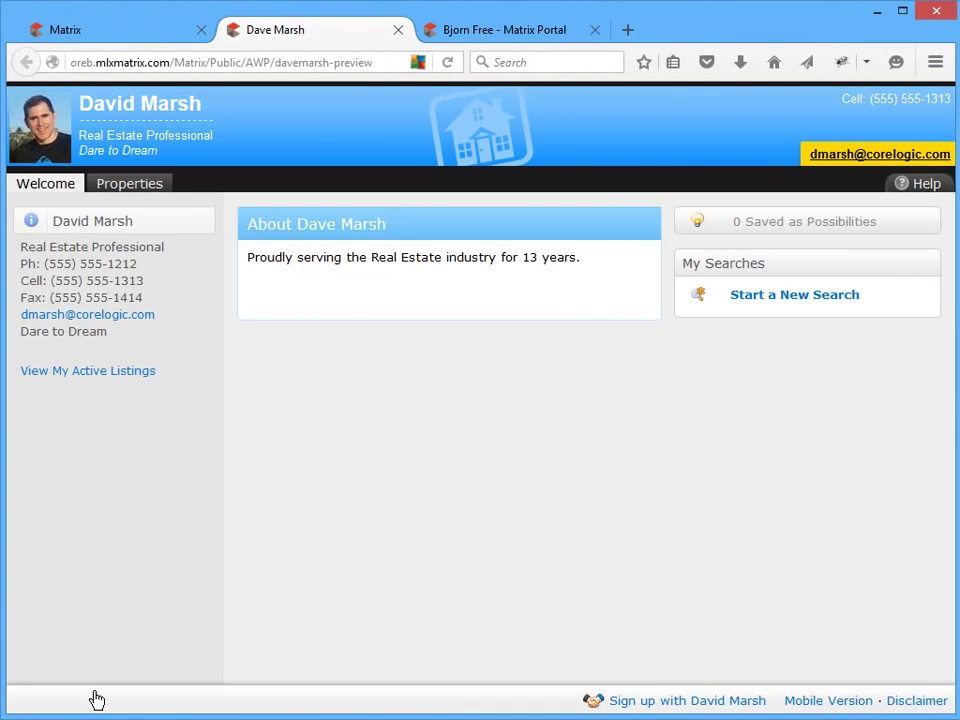
left_click(153, 36)
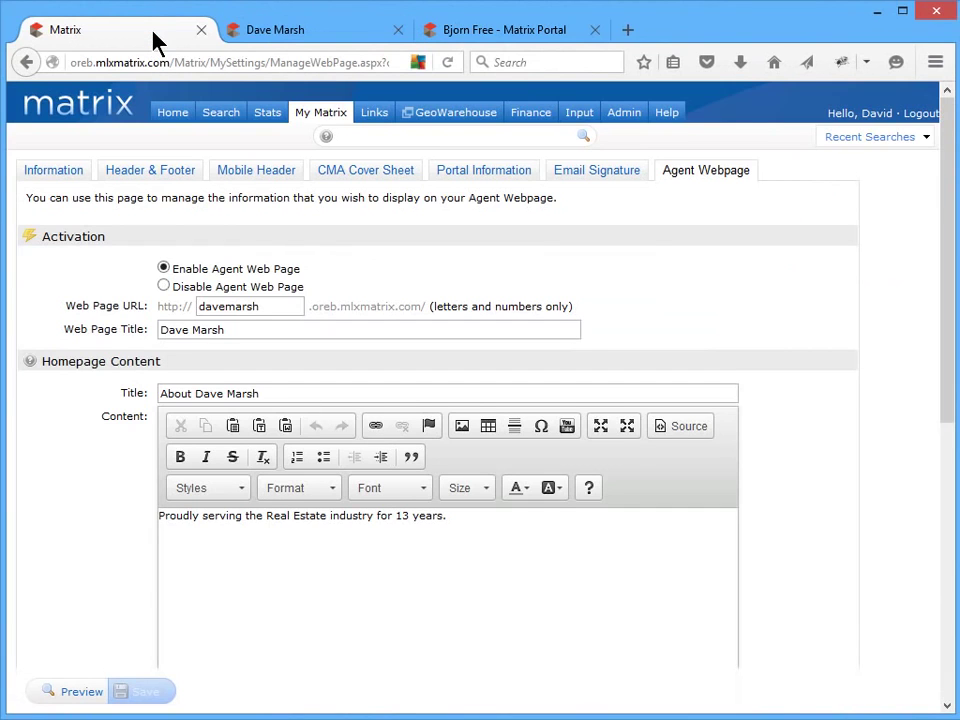
- Open My Portal Greeting, view it on the client portal tab, then return to Matrix
mouse_move(330, 120)
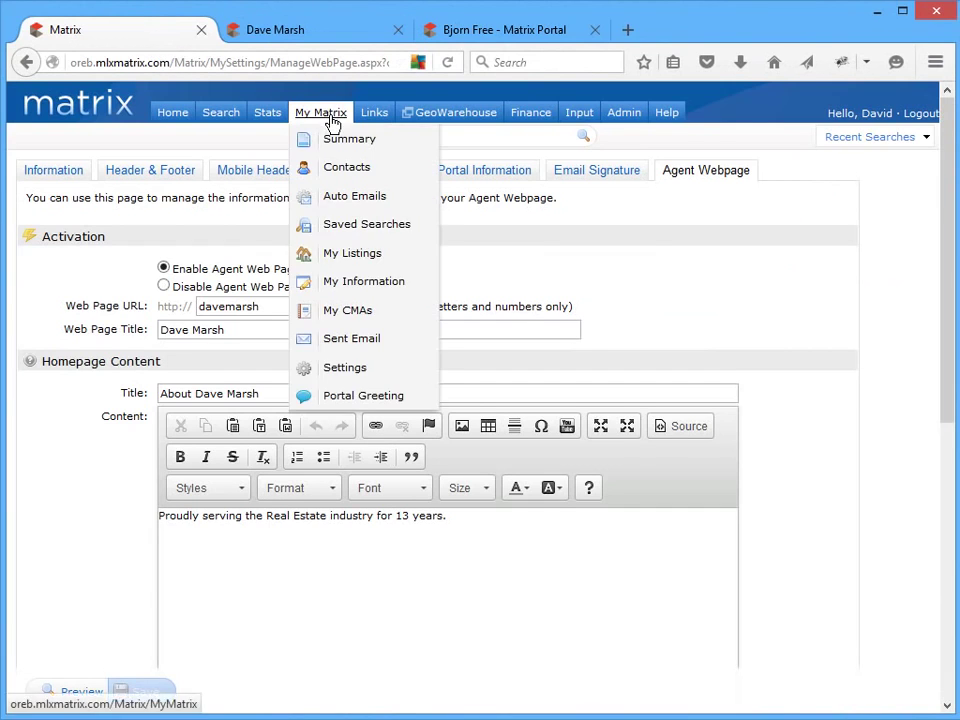
left_click(351, 398)
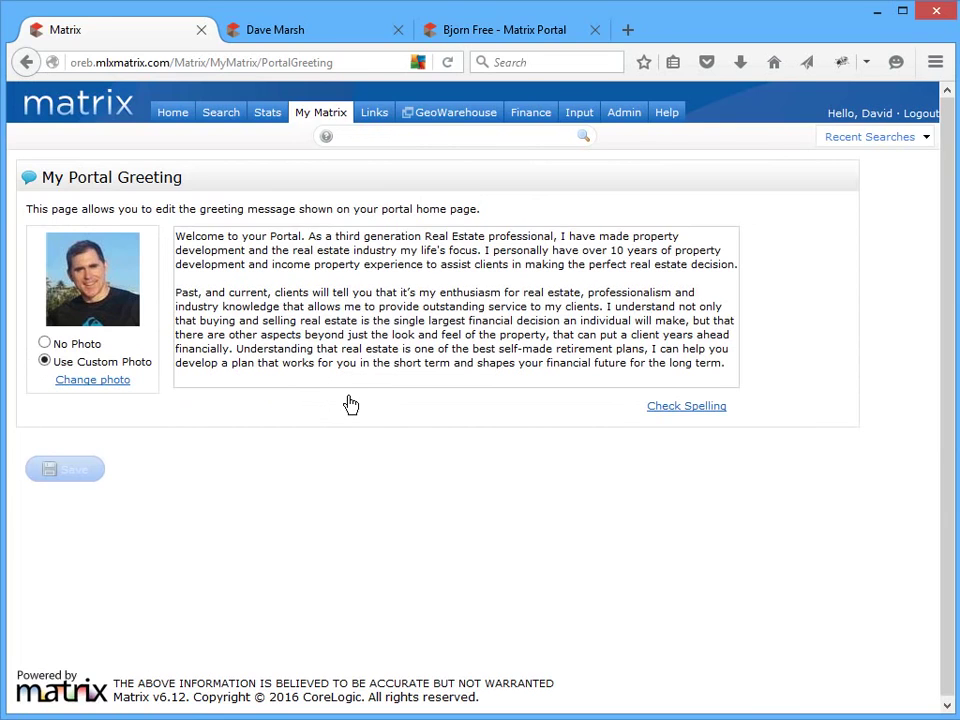
left_click(488, 40)
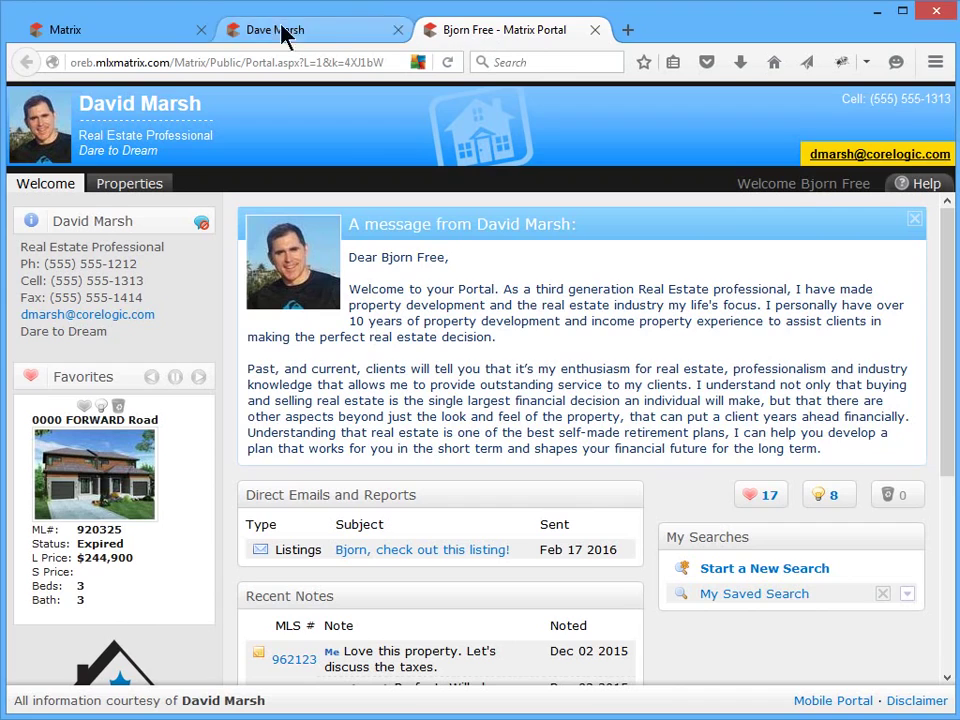
left_click(170, 36)
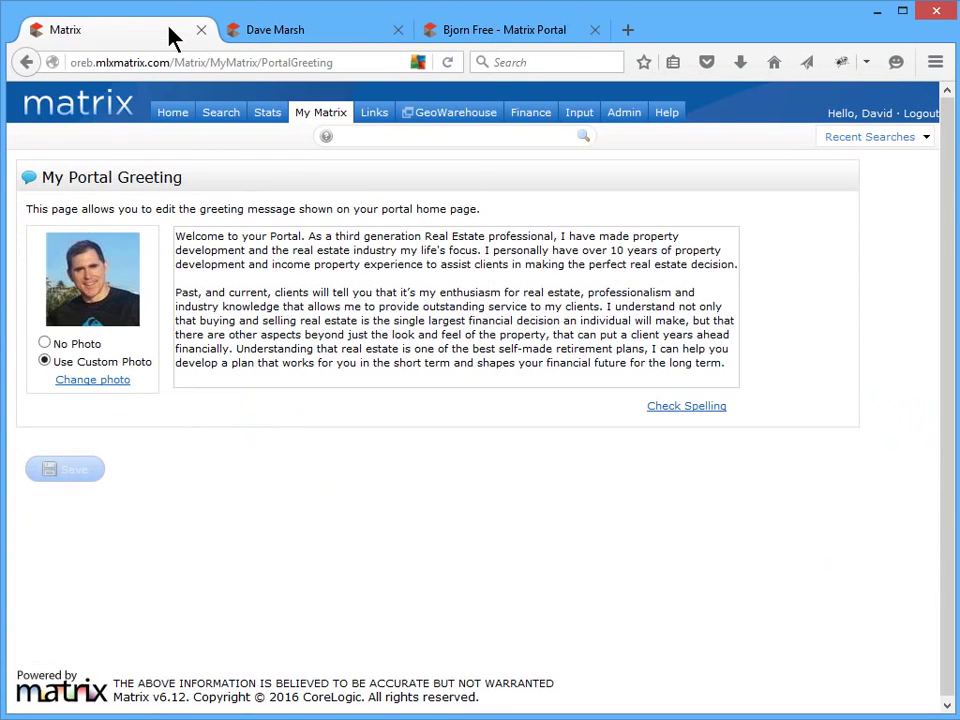
- From the Contacts list, start a new contact and enter its first and last name
mouse_move(315, 112)
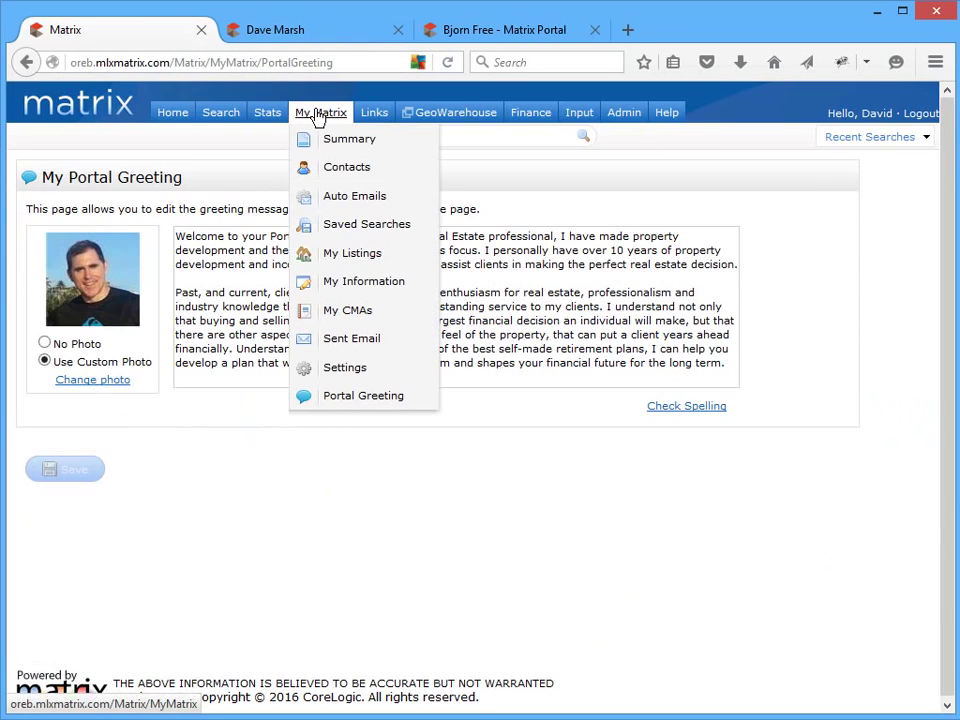
left_click(345, 170)
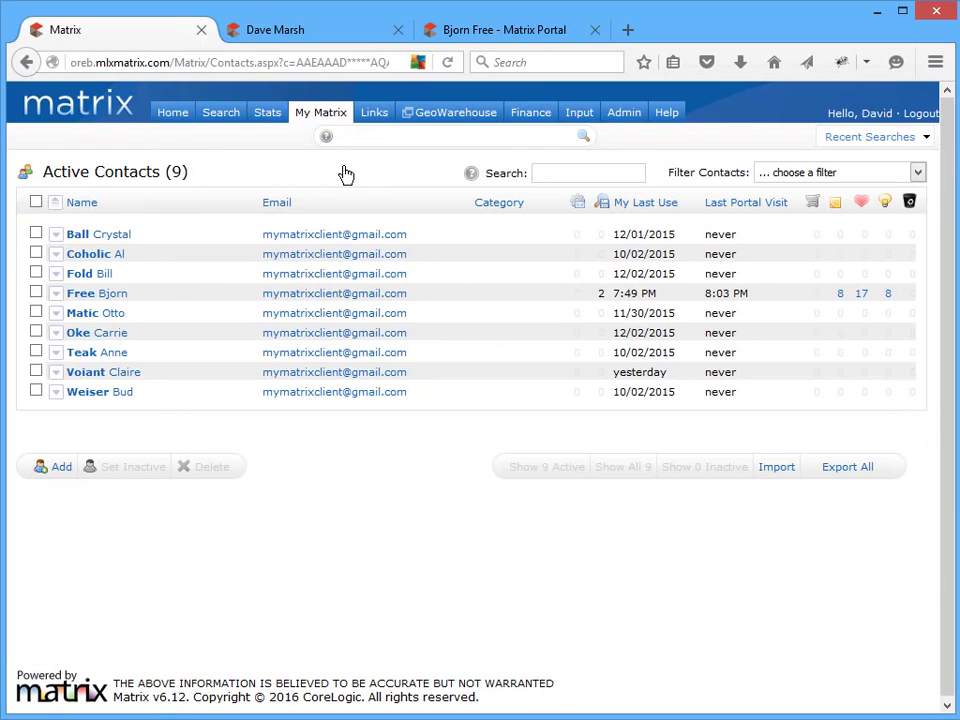
left_click(56, 467)
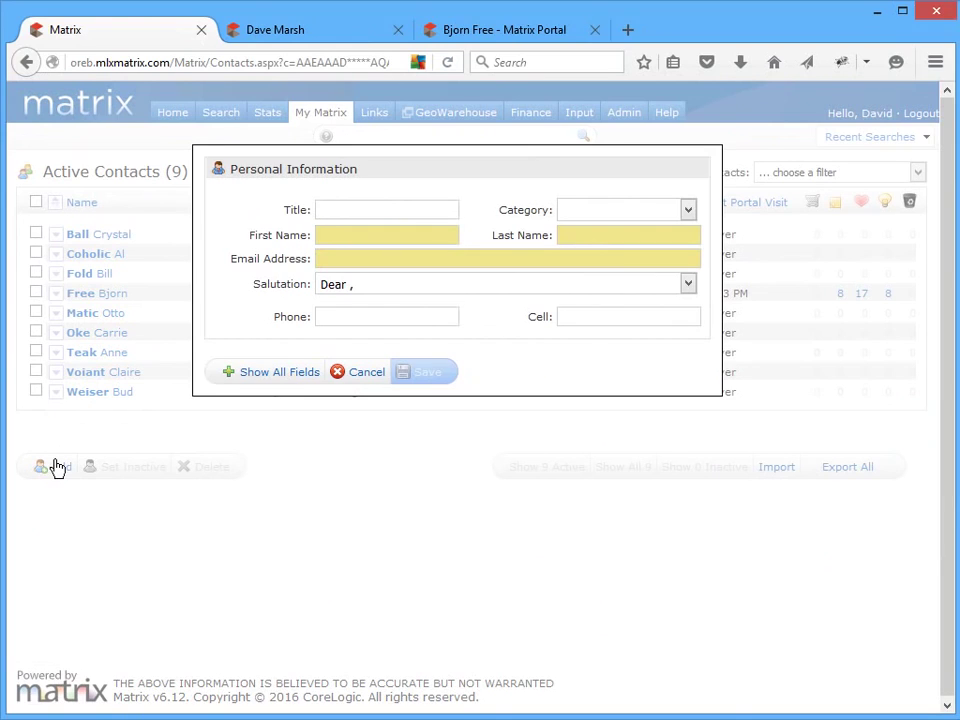
left_click(454, 233)
type("Dwayne")
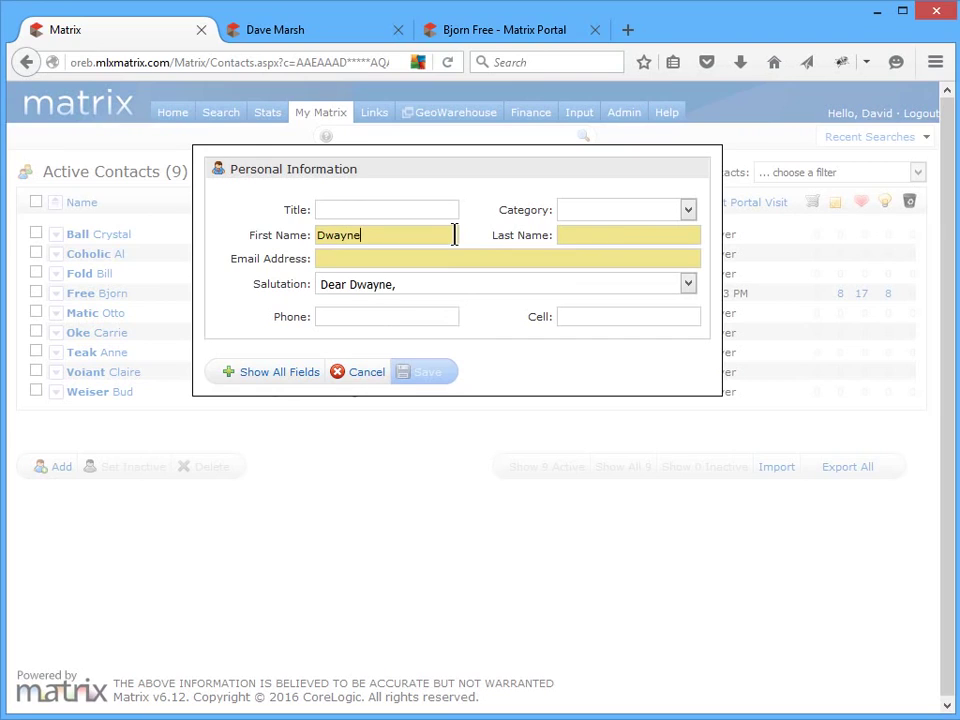
left_click(688, 234)
type("Pipe")
- Enter the contact's two e-mail addresses, set Category to Buyer, and save
left_click(696, 257)
type("mrpipe@buye")
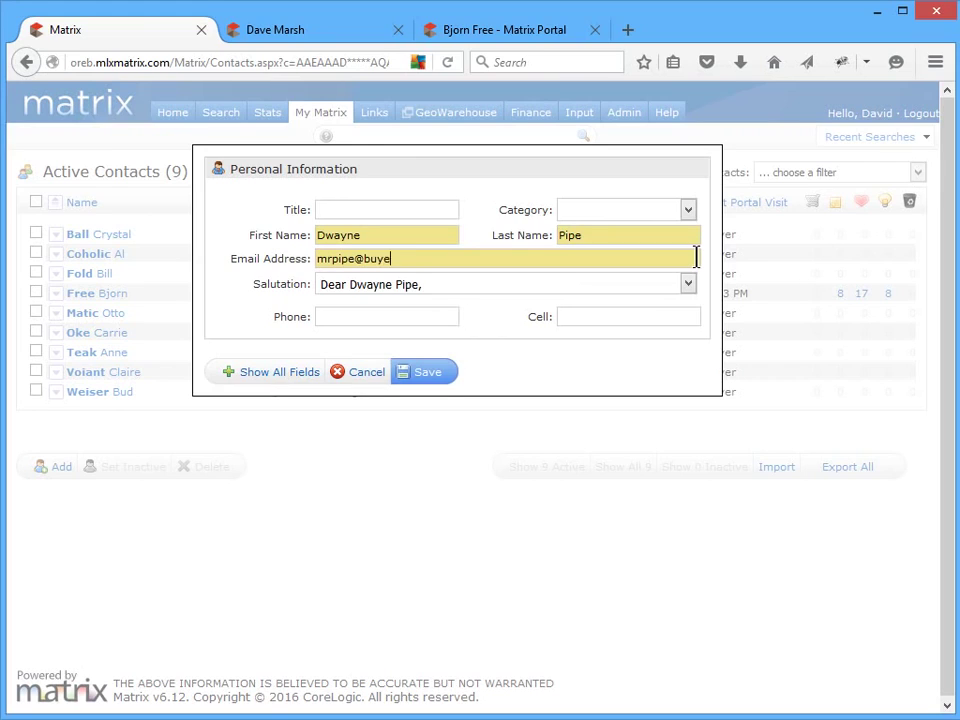
type("r.com, mrspipe@buyer.com")
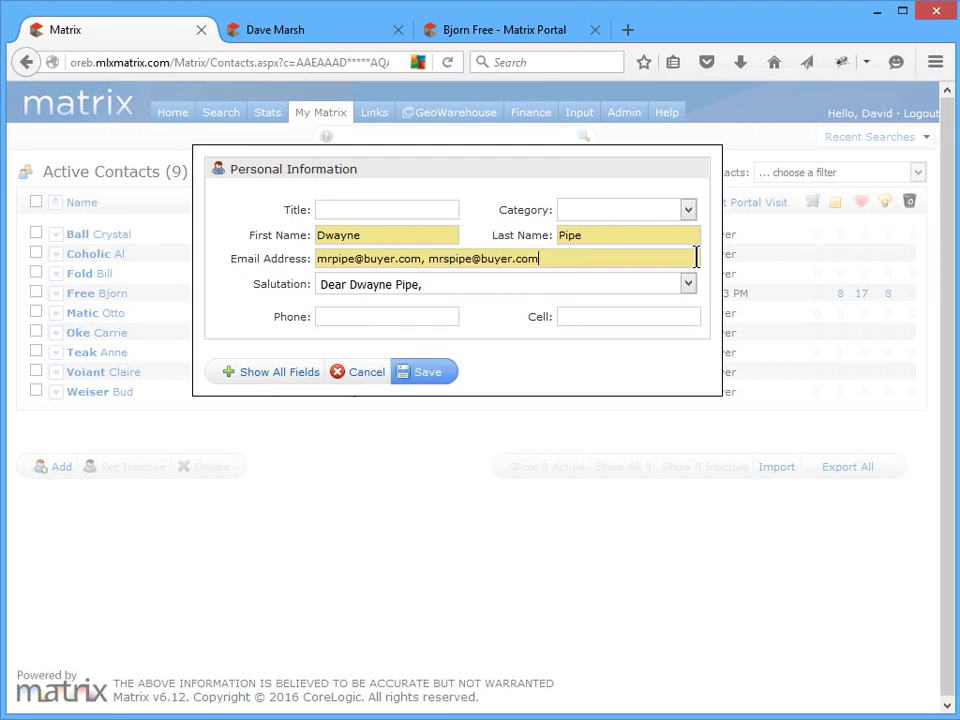
left_click(304, 375)
left_click(630, 210)
left_click(625, 243)
left_click_drag(714, 271, 722, 474)
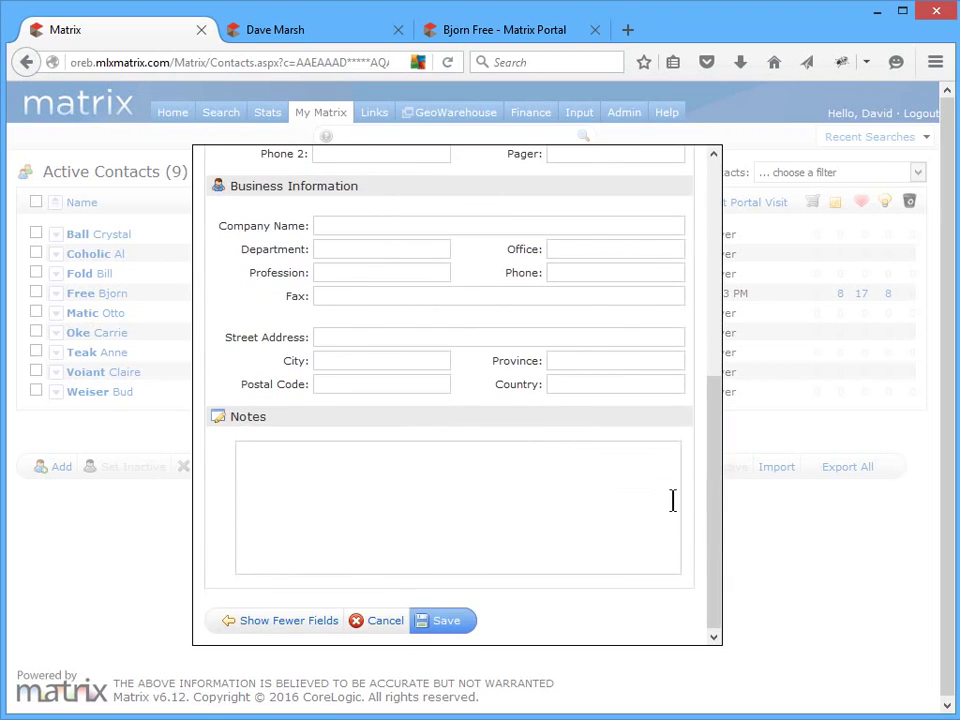
left_click(435, 626)
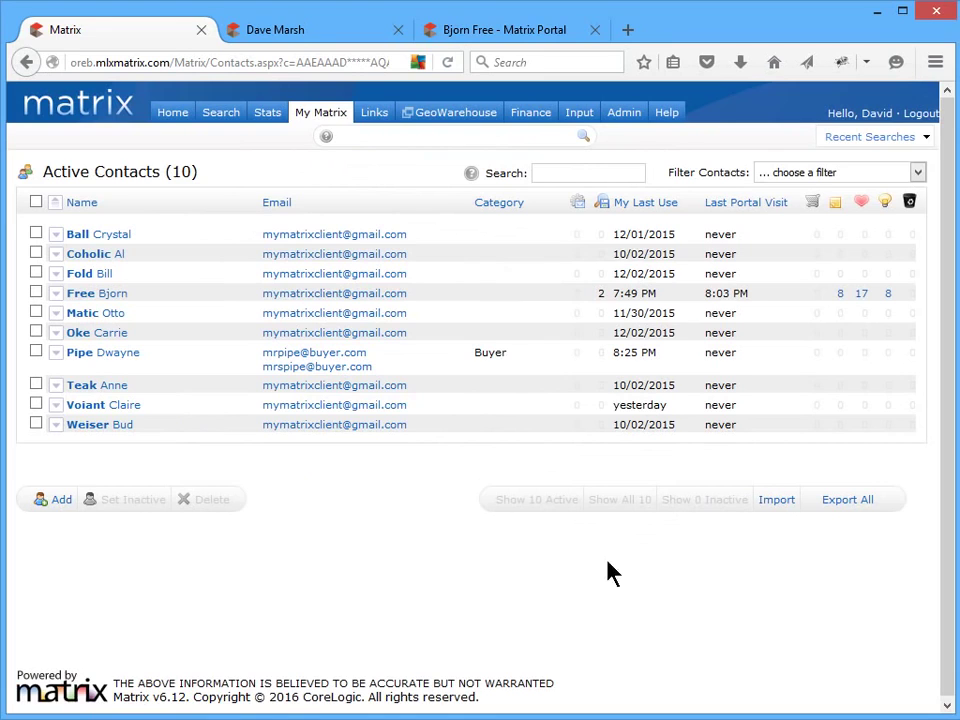
- Browse to MatrixContacts.CSV on the Import page, import it, and finish with Done
left_click(777, 503)
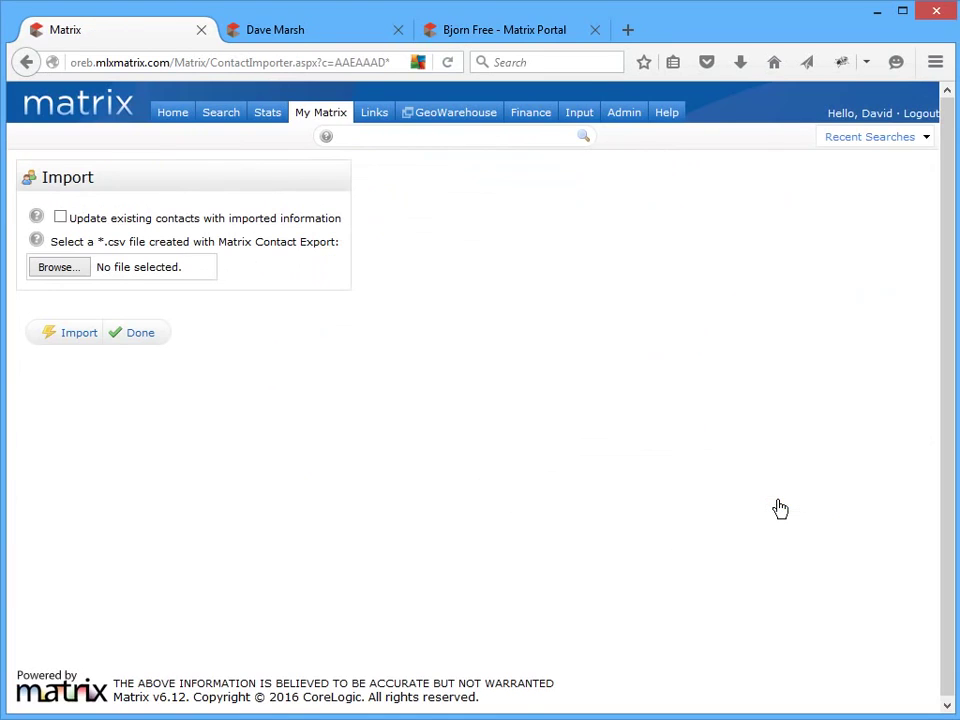
left_click(80, 270)
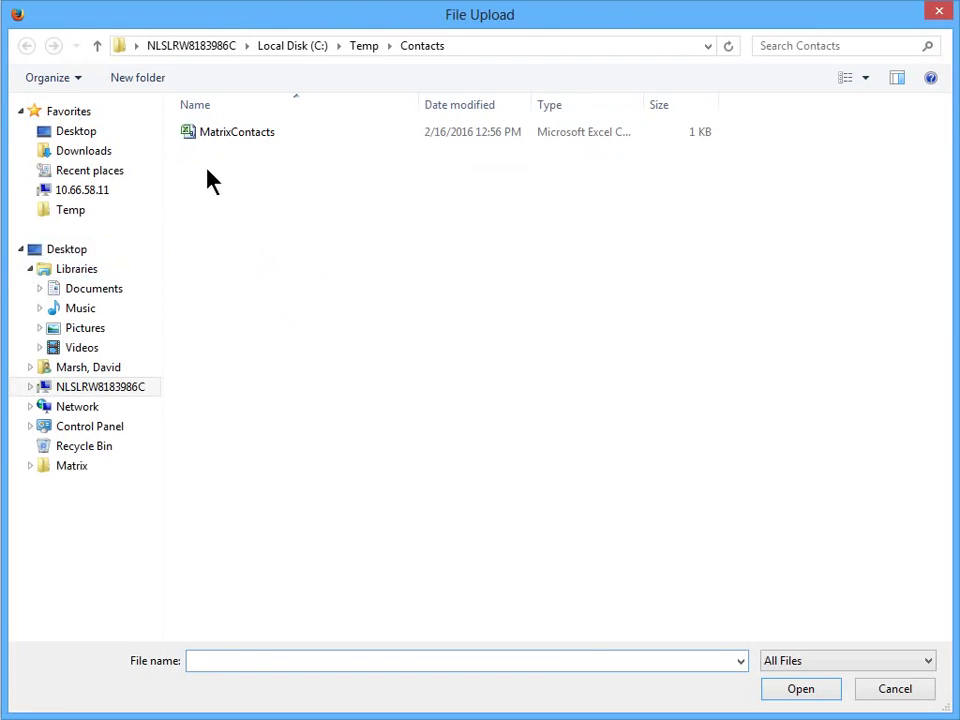
left_click(237, 131)
left_click(793, 689)
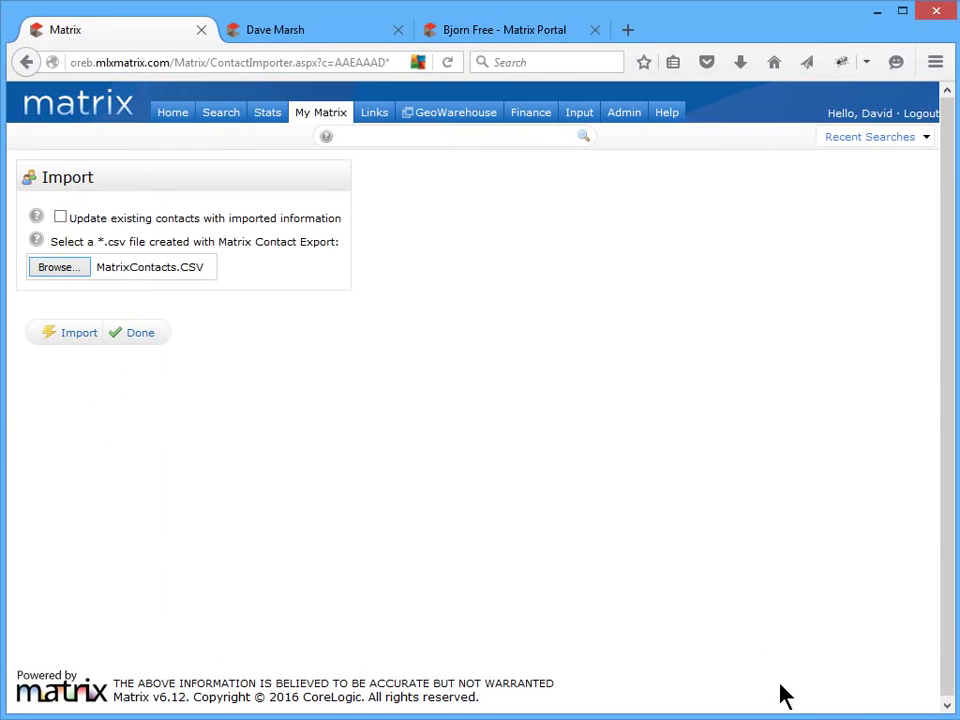
left_click(80, 332)
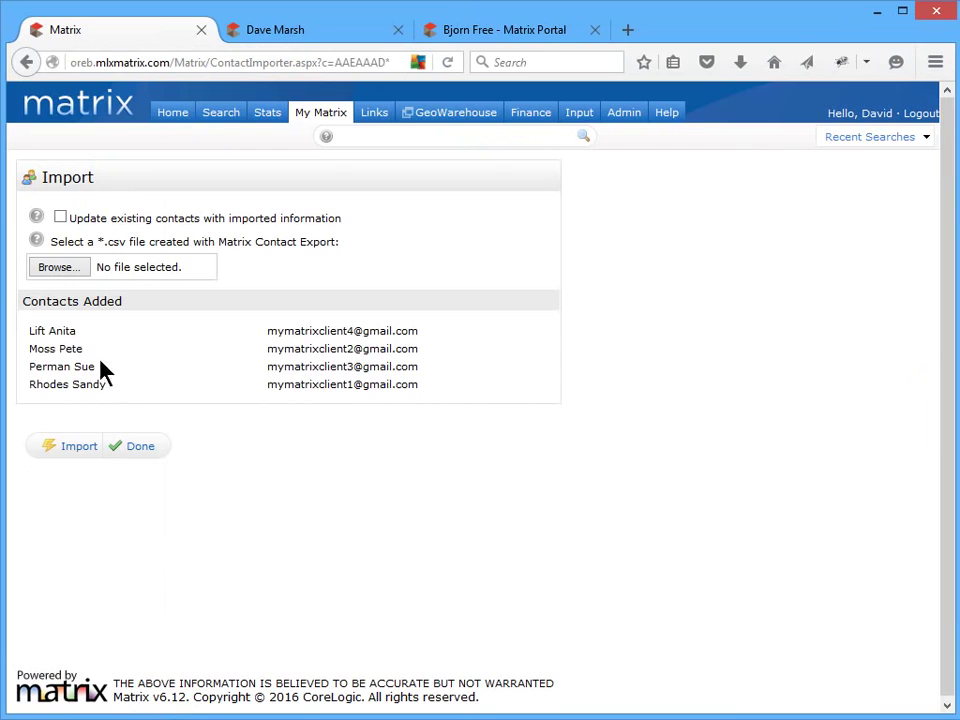
left_click(144, 450)
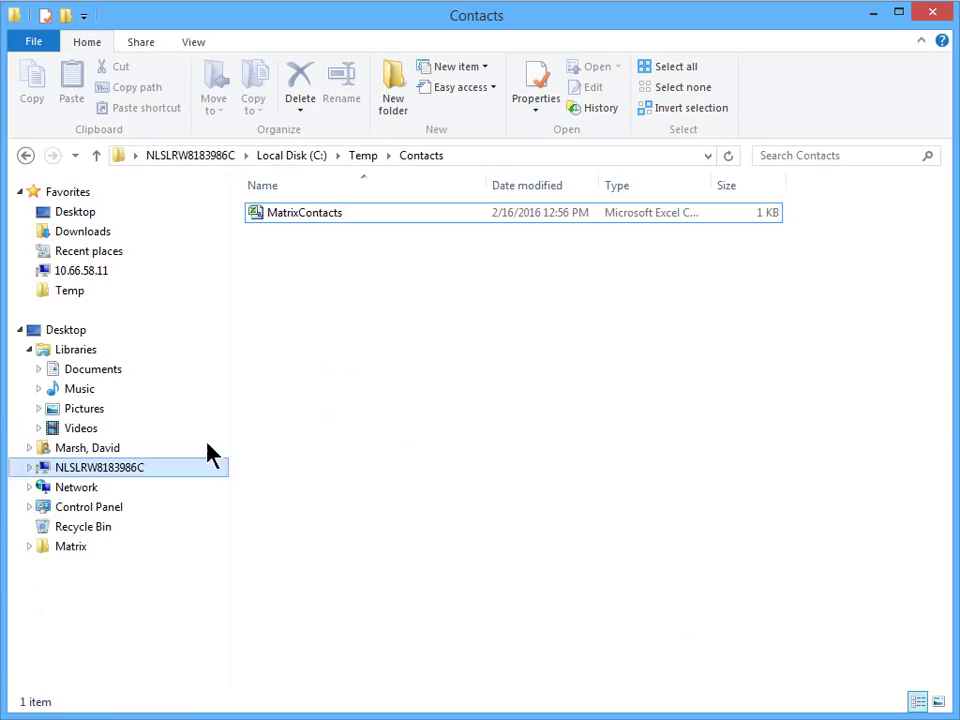
- Open MatrixContacts in Excel, scroll across its columns, then close it
double_click(296, 214)
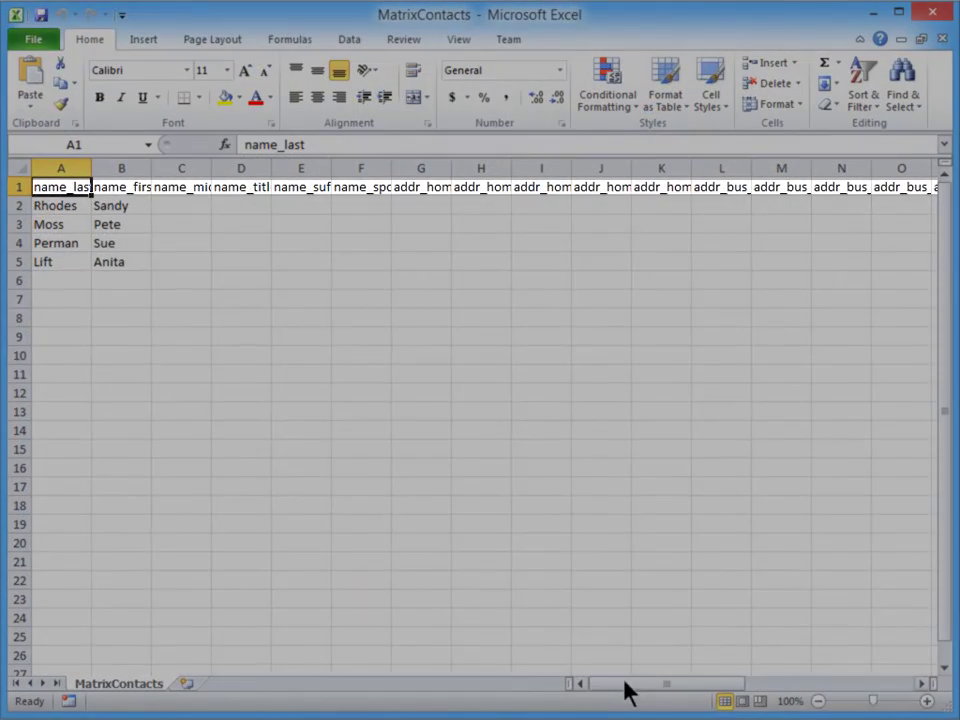
left_click_drag(625, 690, 567, 685)
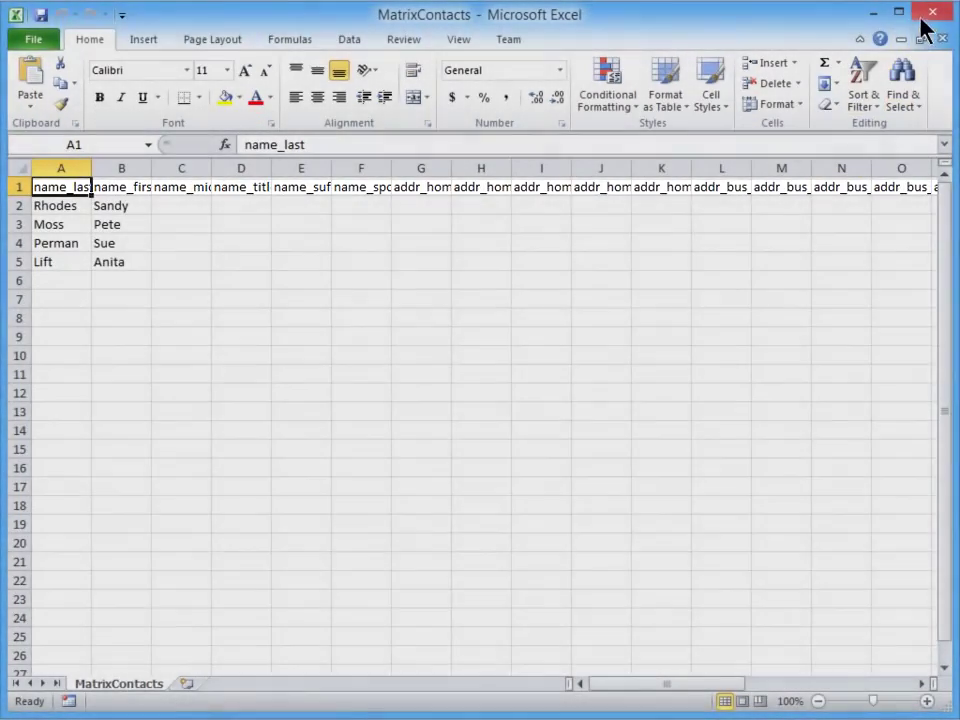
left_click(926, 16)
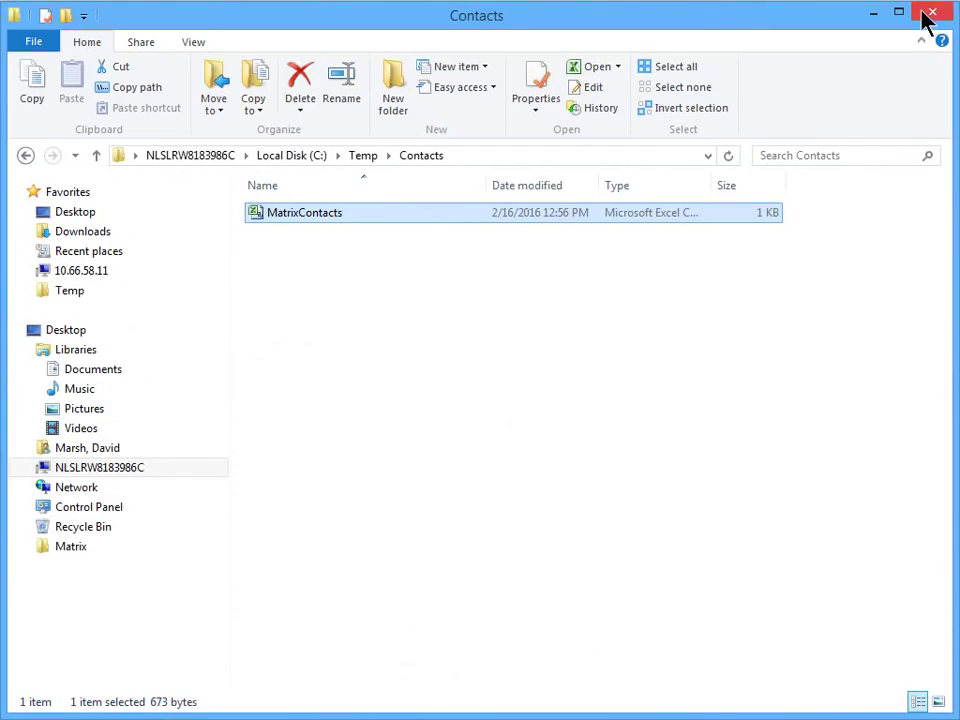
- Check the second-to-last contact, export it, and save MatrixContacts.CSV as a download
left_click(874, 14)
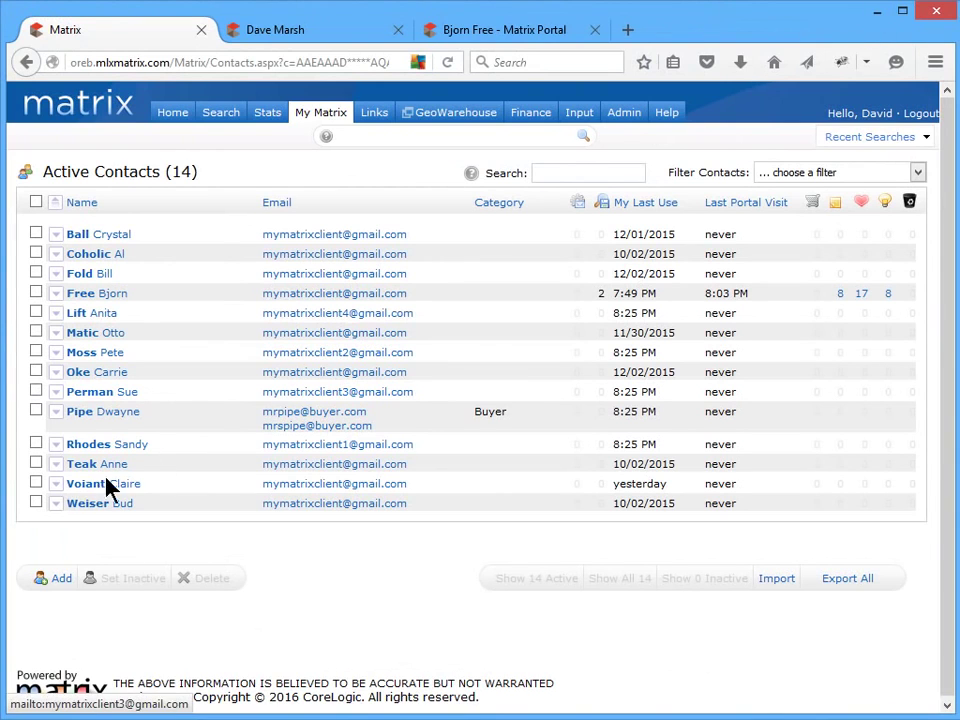
left_click(36, 484)
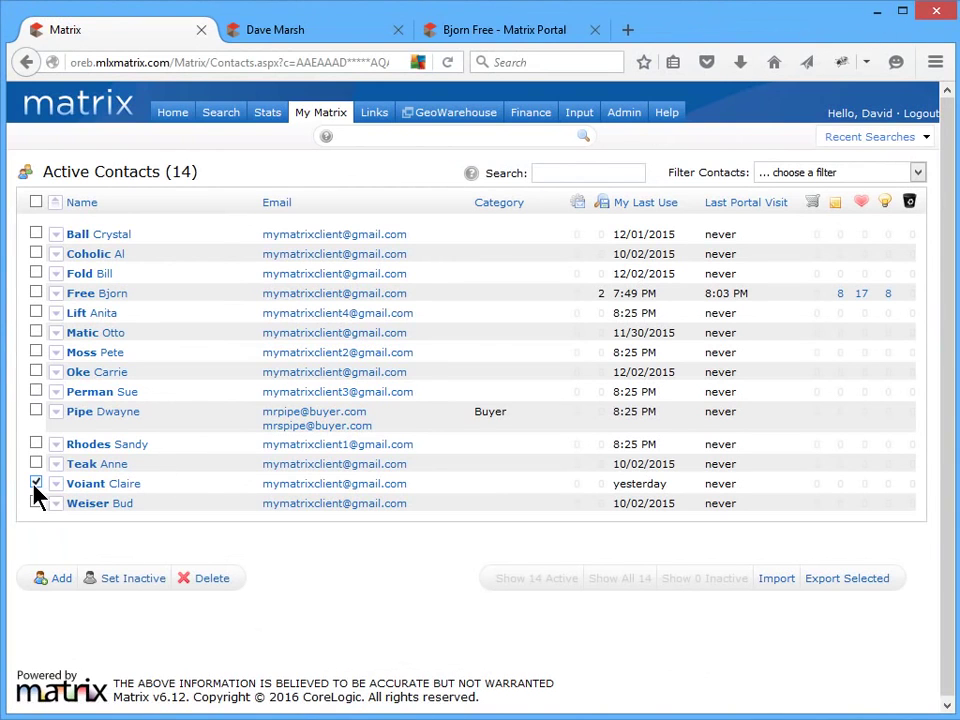
left_click(824, 580)
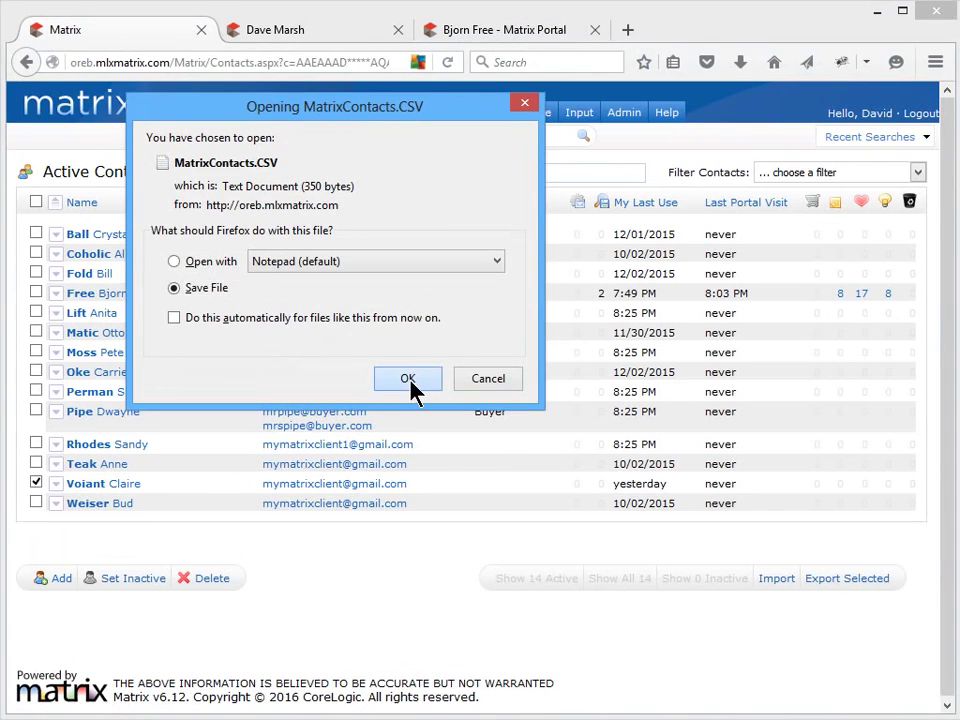
left_click(409, 382)
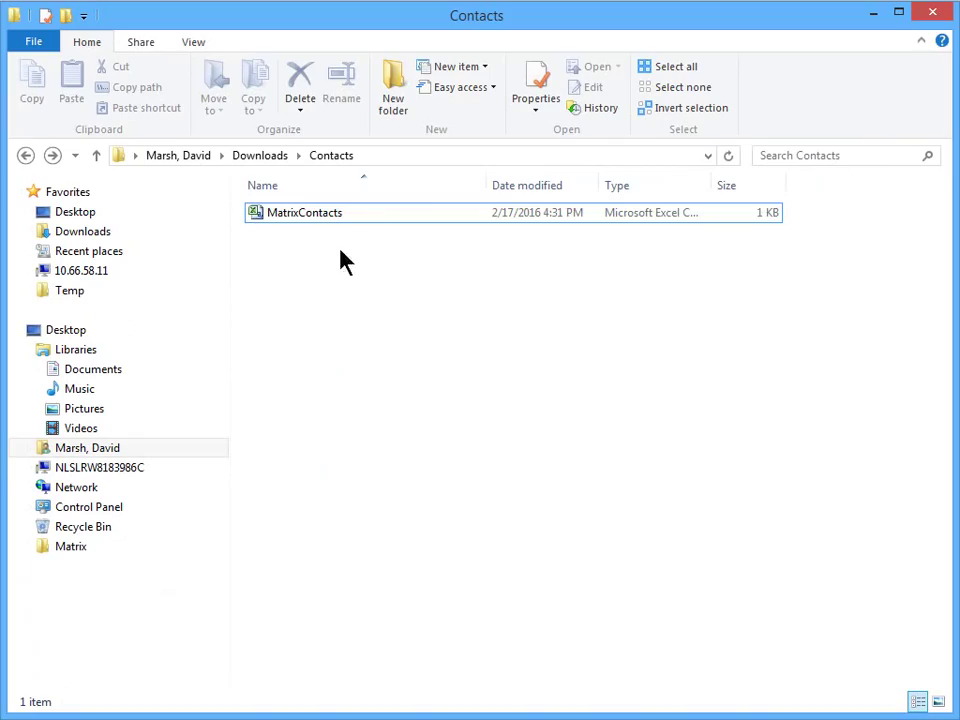
- Open the downloaded MatrixContacts in Excel and clear the sample contact in row 2
left_click(347, 214)
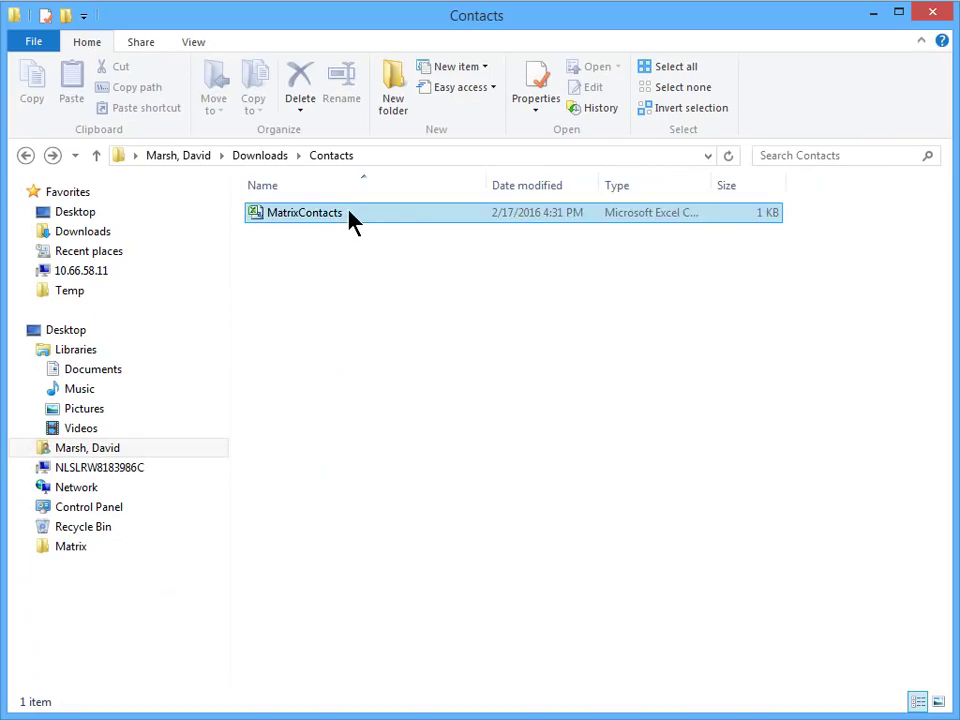
double_click(349, 212)
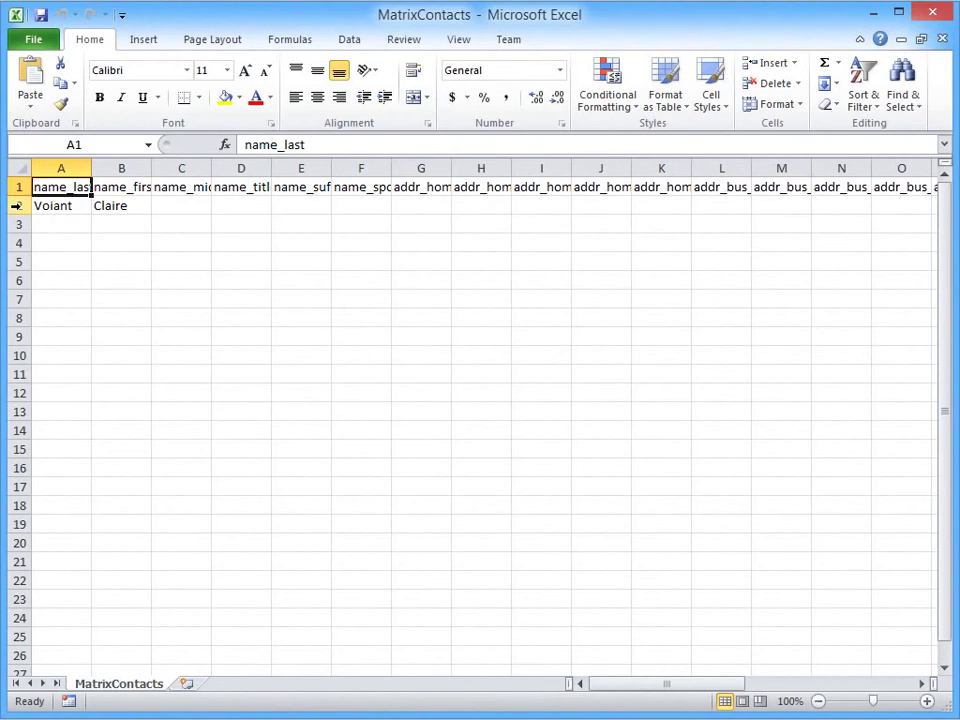
left_click(16, 205)
key("Delete")
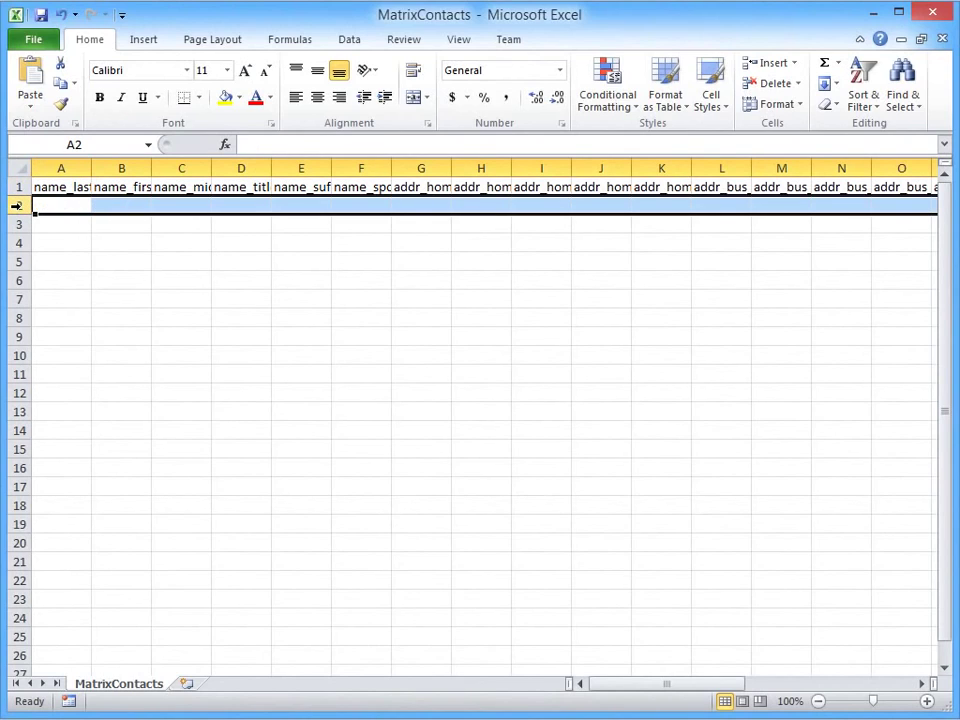
- Autofit columns A–C to their name headers, then minimize Excel and Explorer
double_click(91, 168)
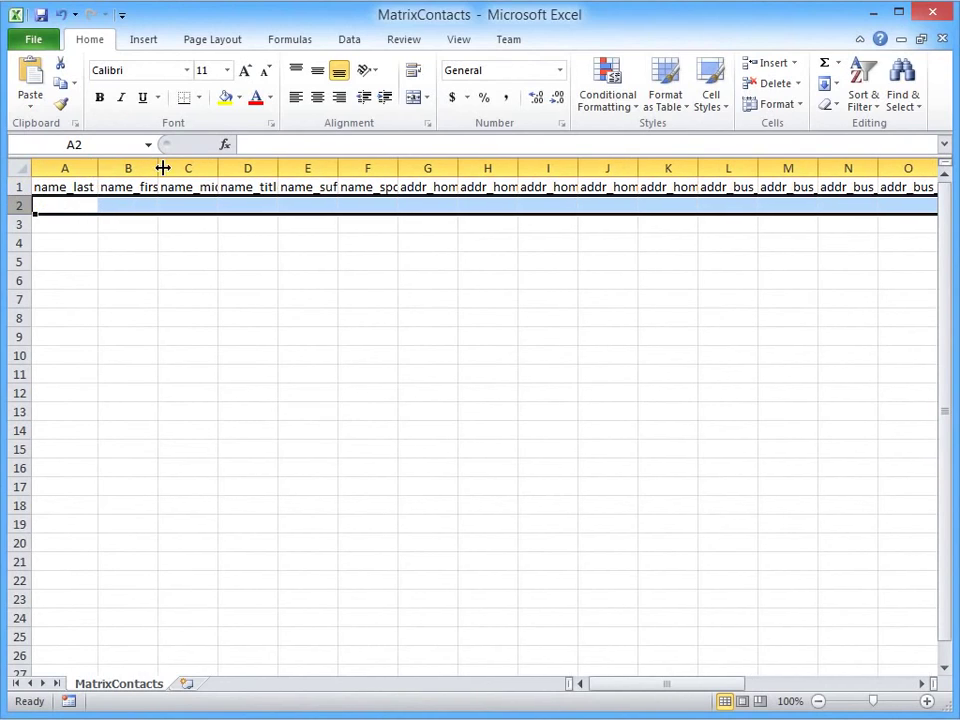
double_click(159, 168)
double_click(227, 168)
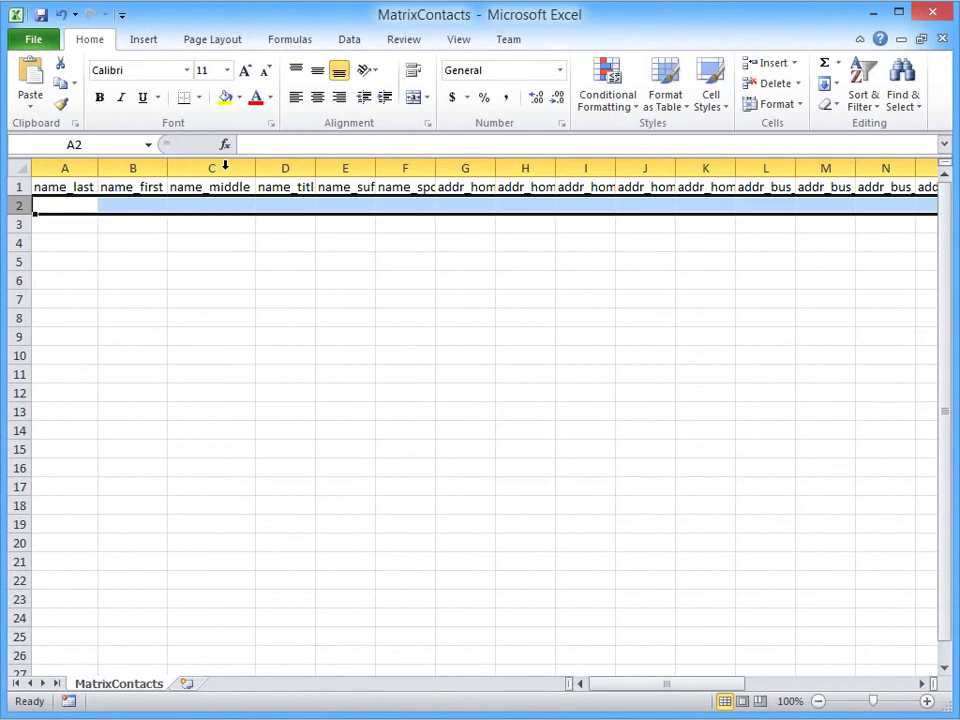
left_click(870, 14)
left_click(870, 14)
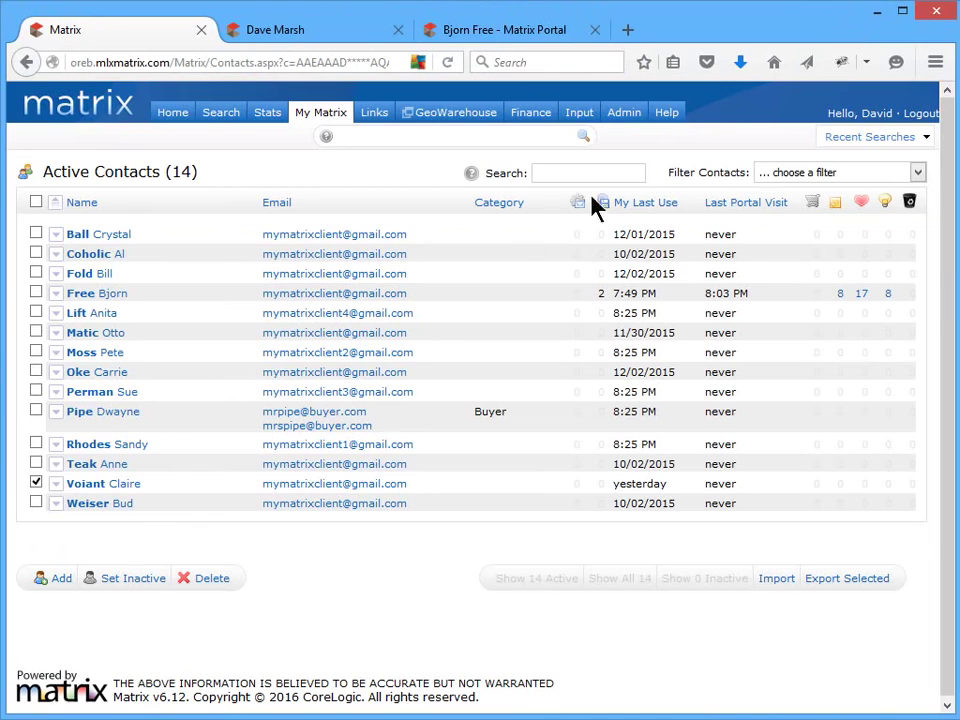
- Expand the Buyer contact, open Edit Contact, and save its Personal Information
left_click(58, 416)
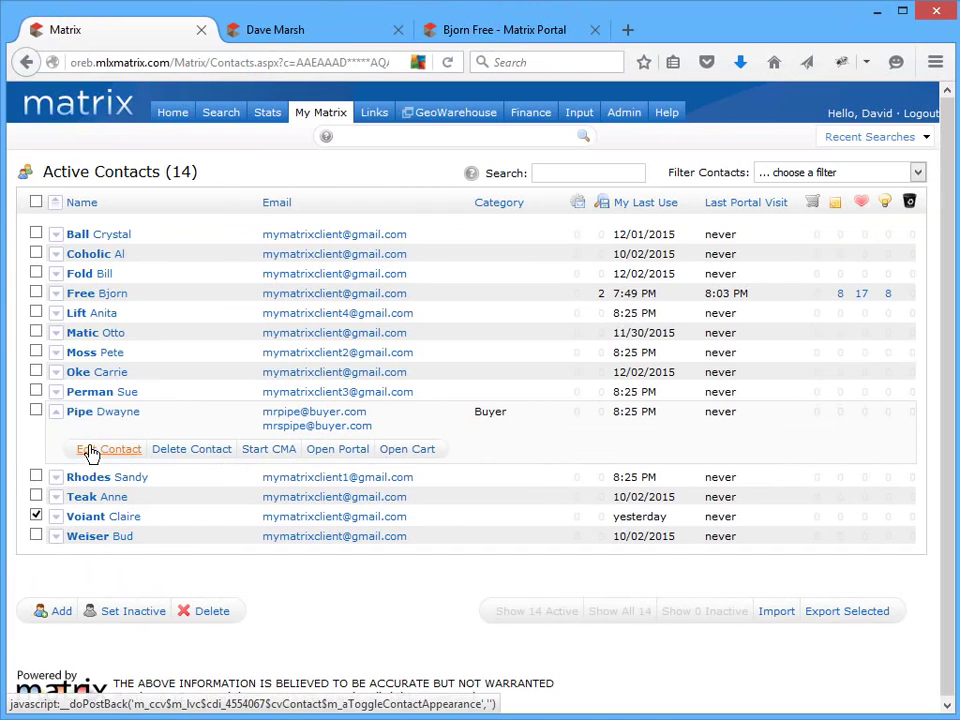
left_click(89, 449)
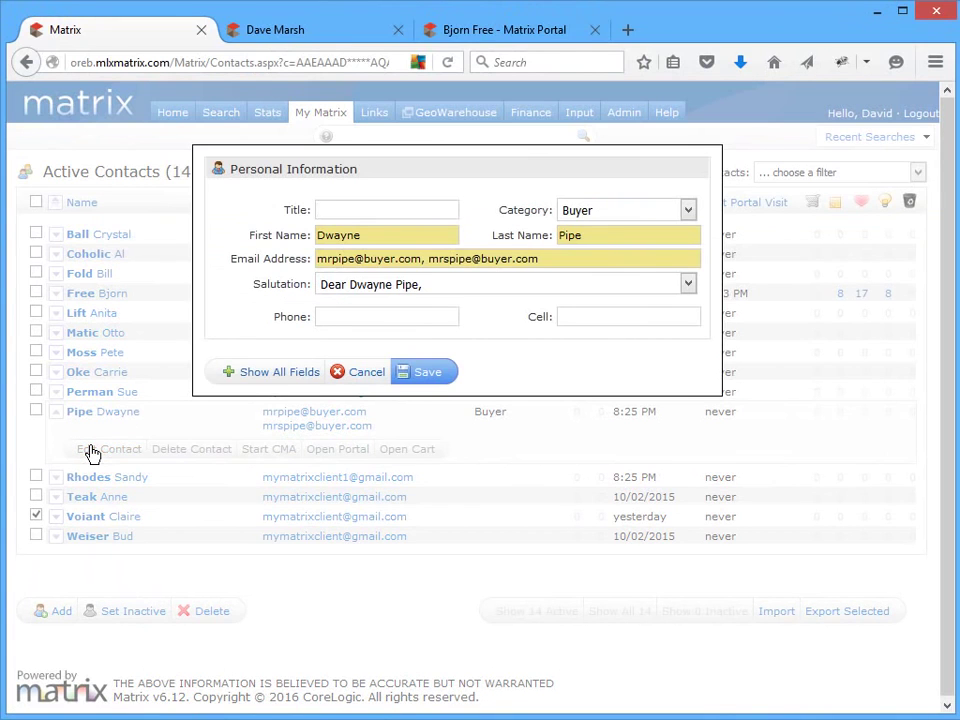
left_click(418, 371)
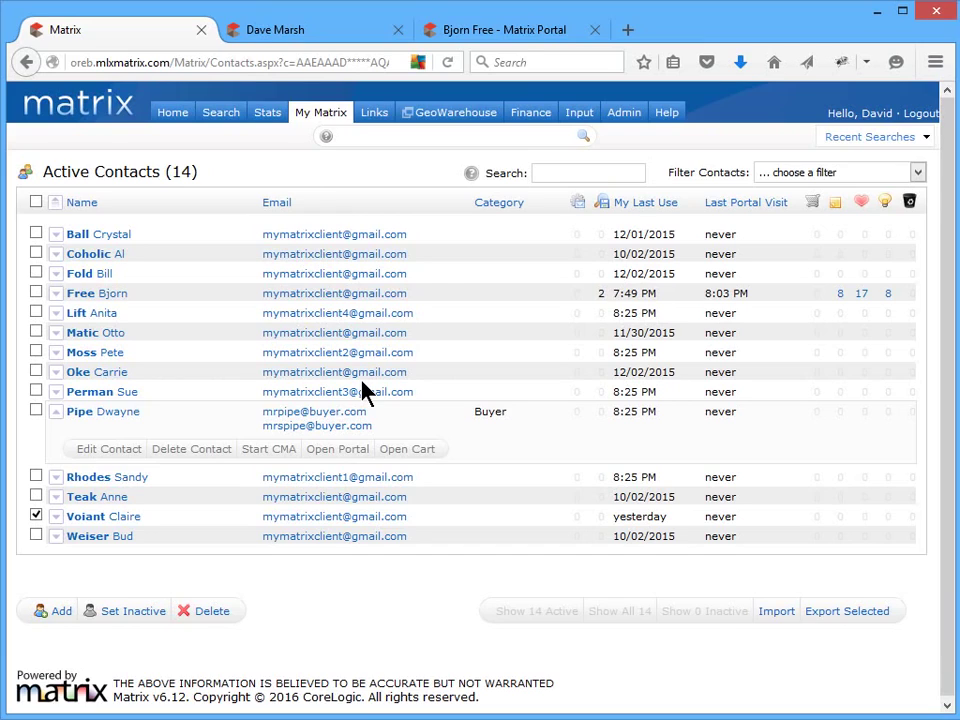
- View the saved searches list and expand the imported search's criteria
mouse_move(343, 120)
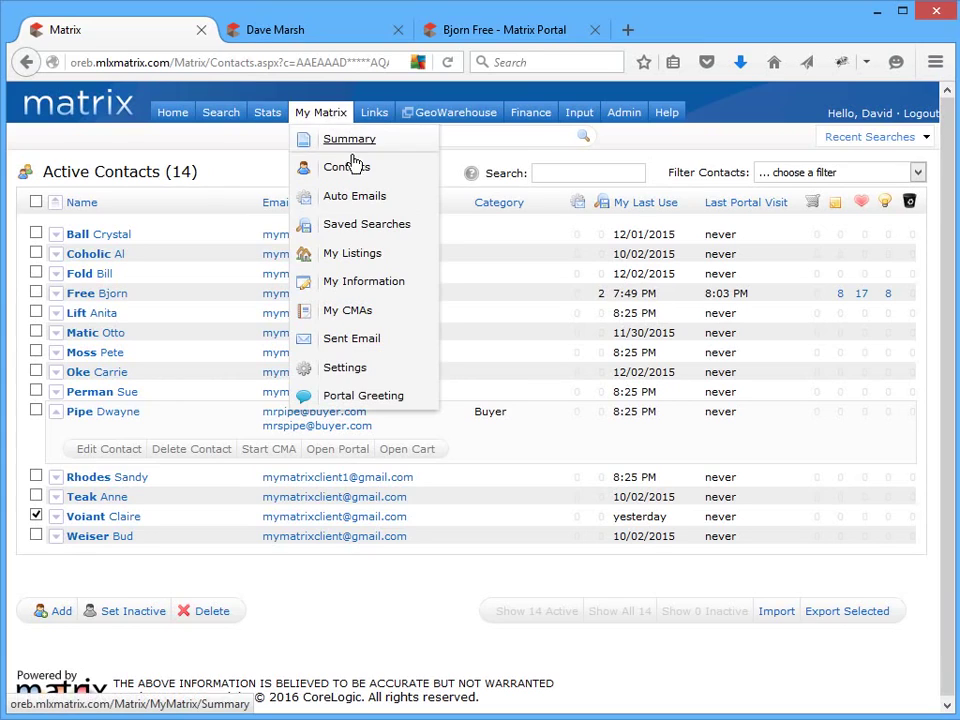
left_click(398, 233)
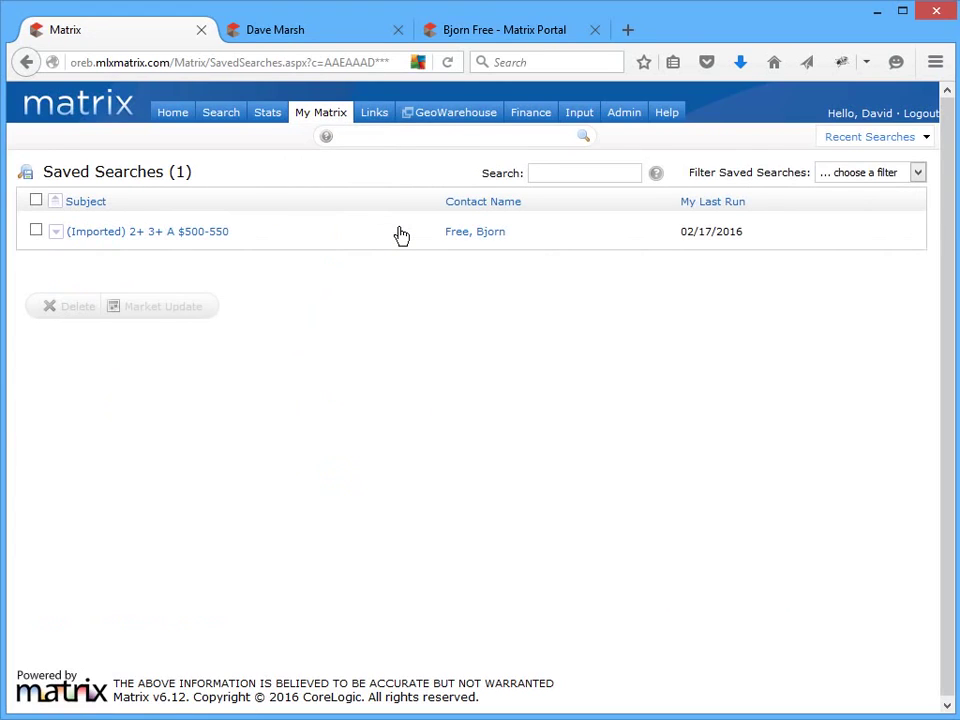
left_click(58, 234)
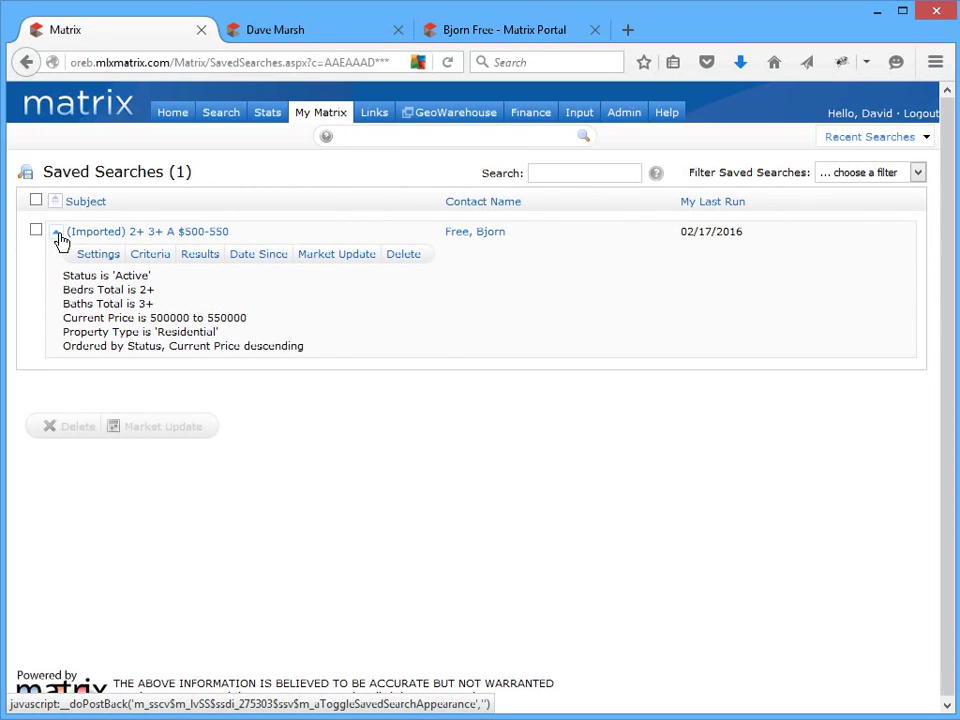
- From Active Contacts, expand the client's saved searches and open '(Imported) 2+ 3+ A $500-550' Settings
mouse_move(322, 116)
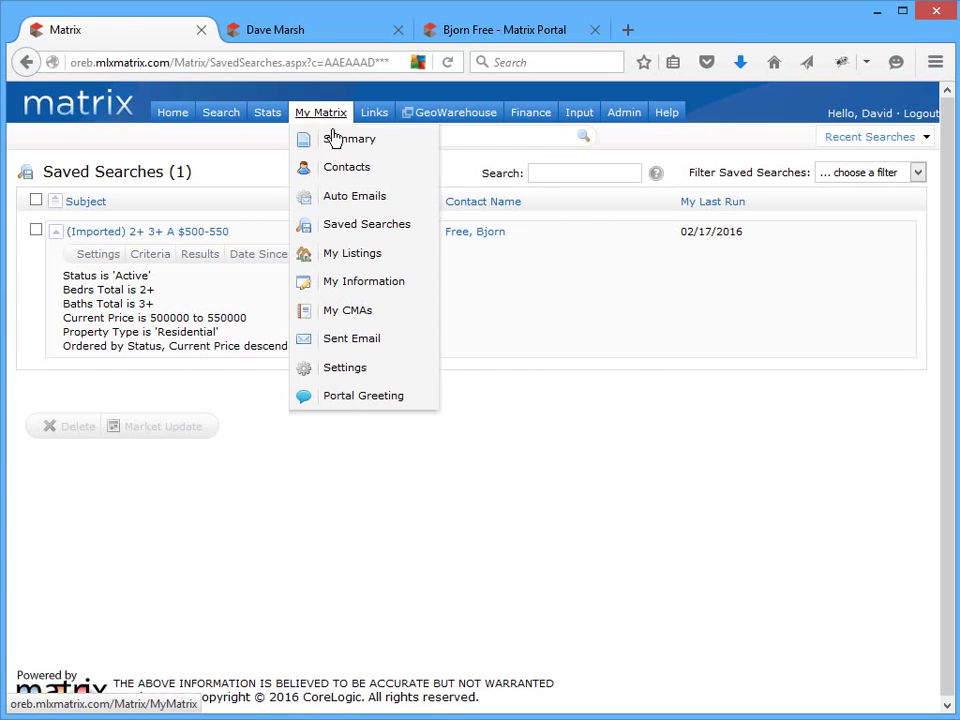
left_click(352, 172)
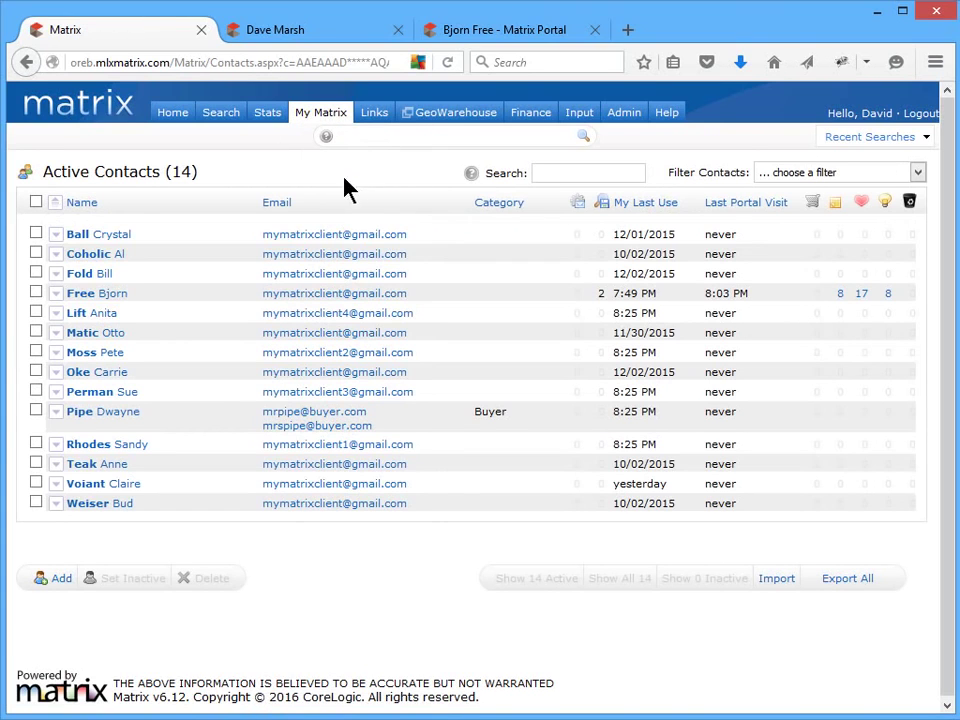
left_click(54, 294)
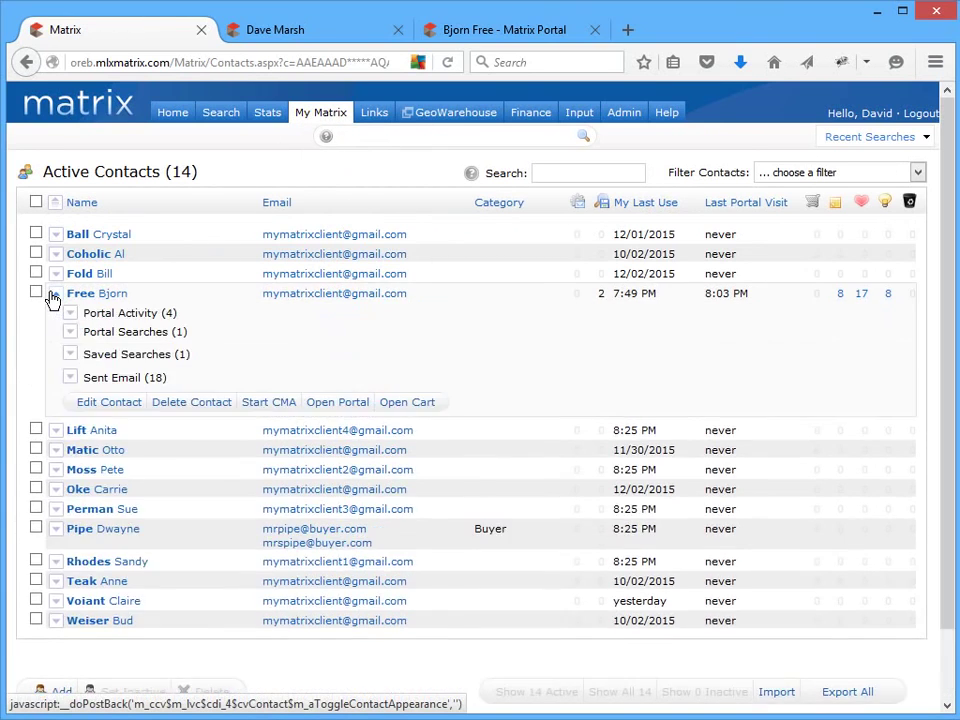
left_click(70, 355)
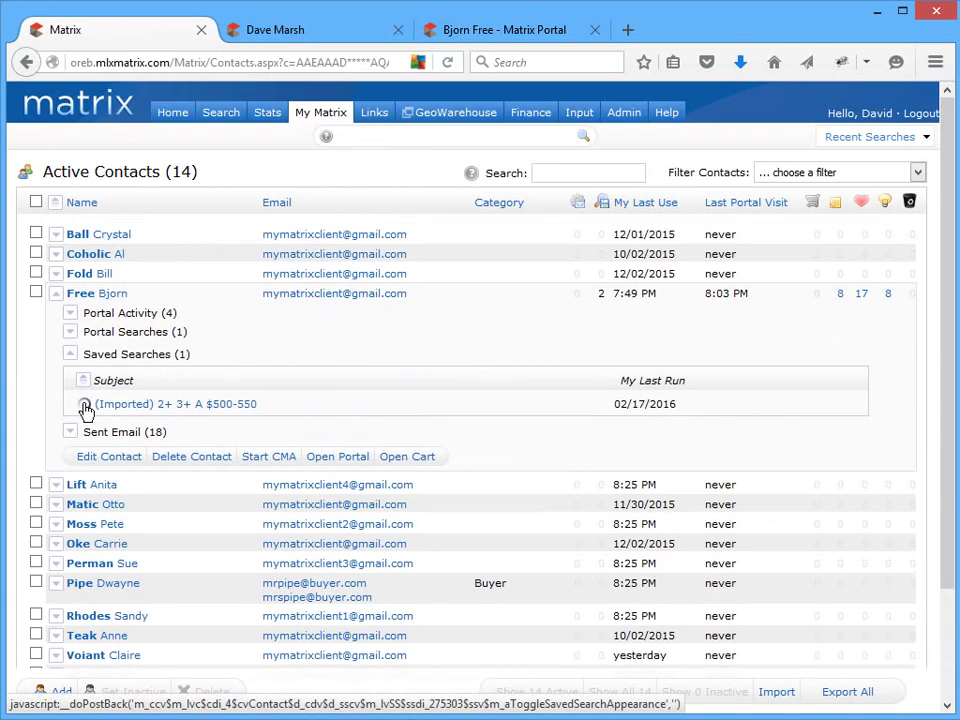
left_click(85, 406)
left_click(115, 427)
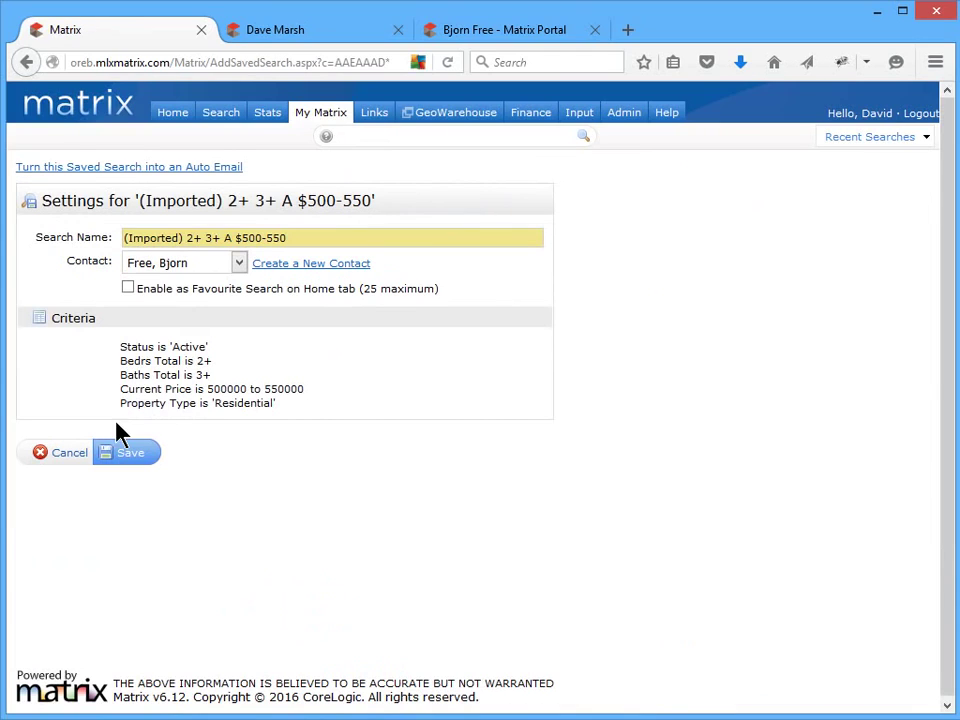
- Save the saved search as a daily auto email with subject 'High-end Homes for' plus the client's name, then confirm it under Auto Emails
left_click(125, 167)
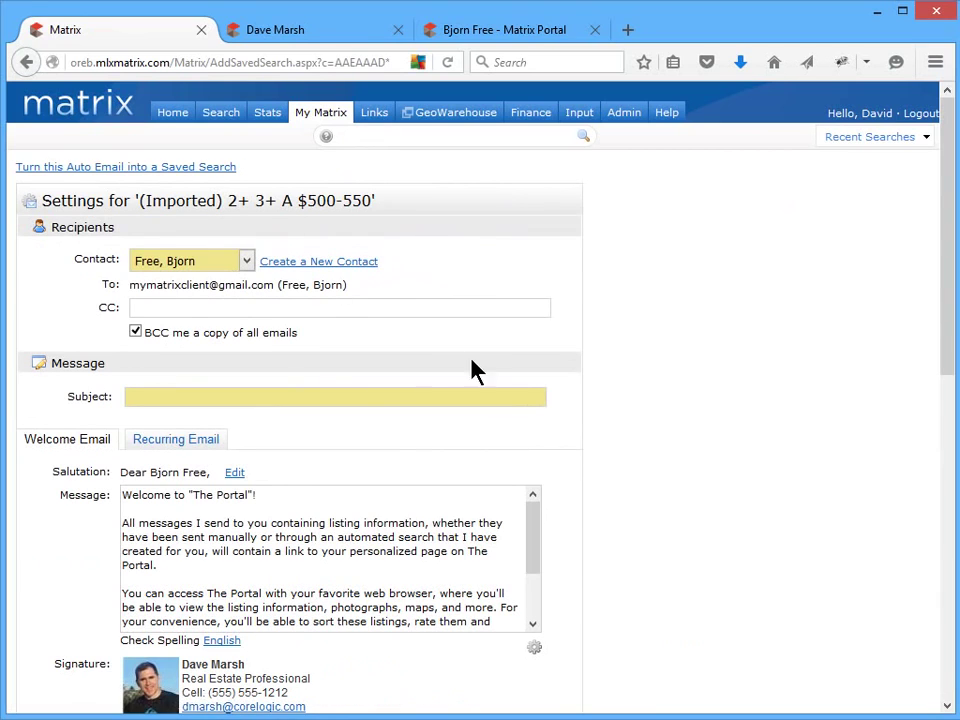
left_click(529, 401)
type("High-end Homes for Bjorn!")
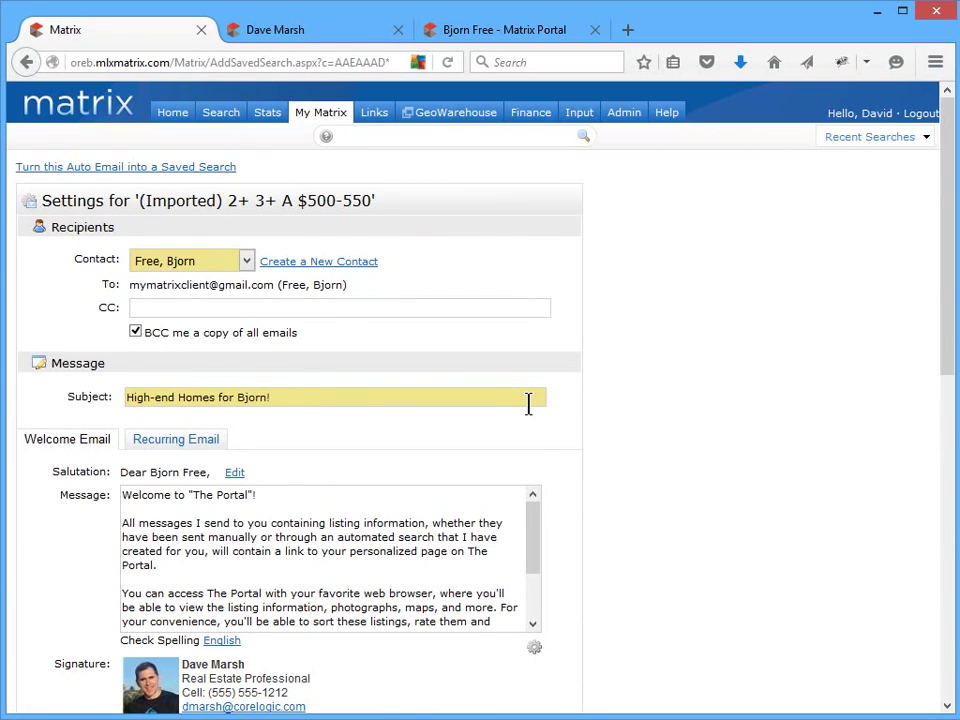
left_click_drag(950, 360, 934, 686)
left_click(128, 631)
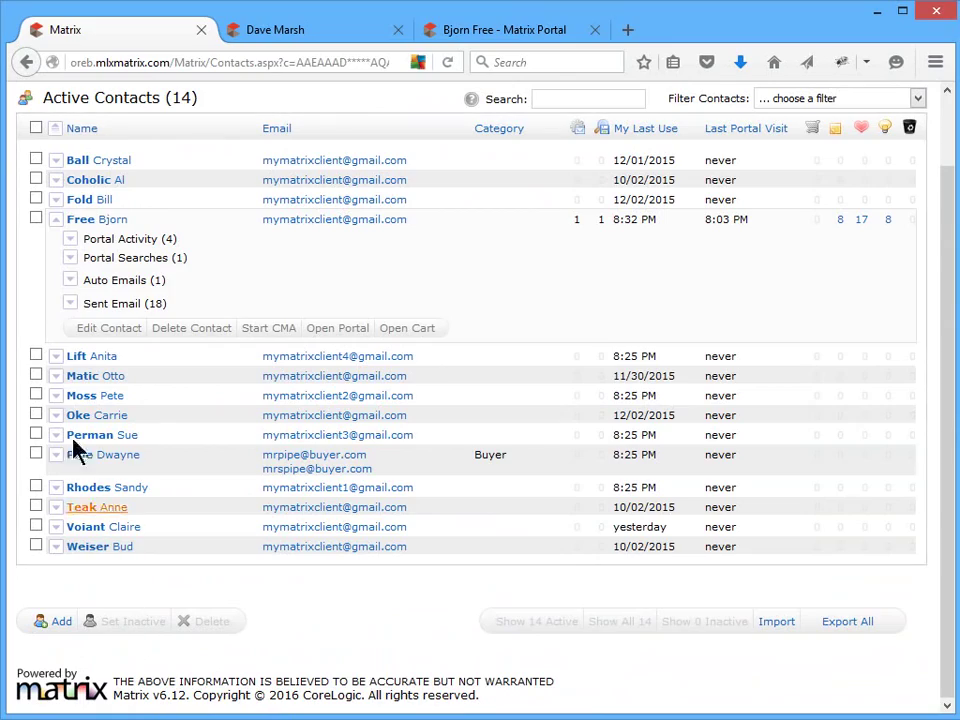
left_click(69, 282)
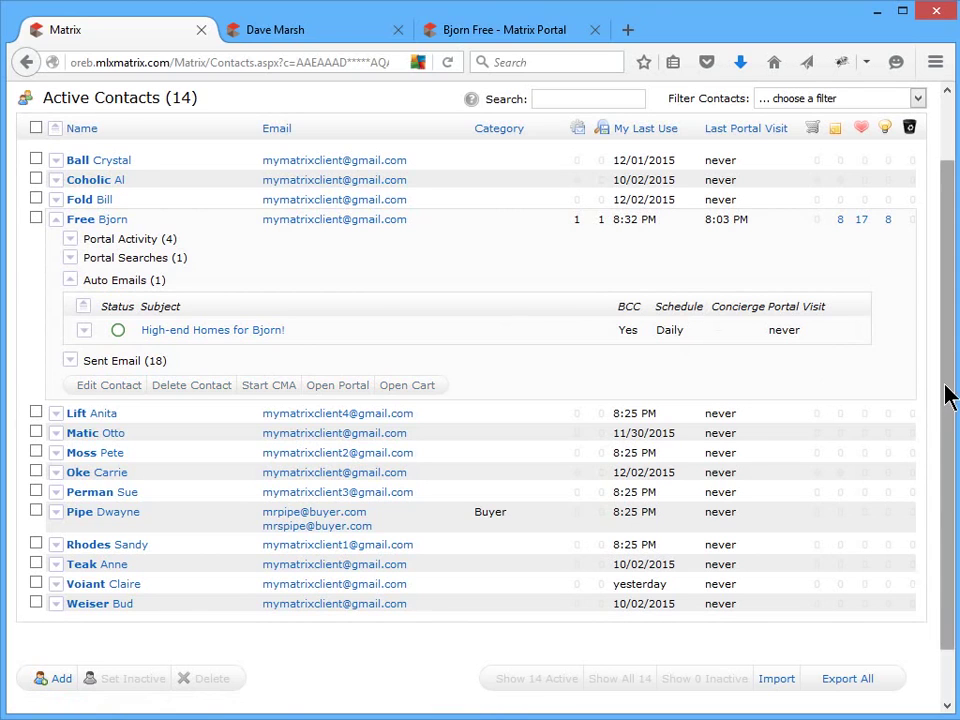
left_click_drag(949, 394, 950, 280)
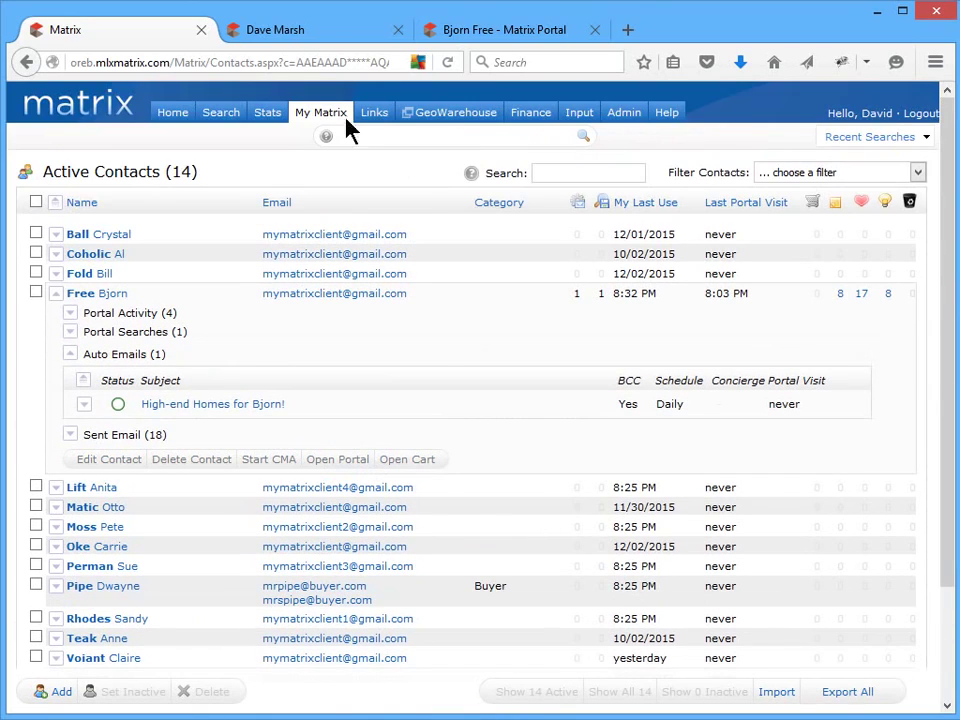
- In Team Settings, create a team, find the colleague by user ID, and set them to 'Work on Behalf of me'
mouse_move(340, 120)
left_click(334, 369)
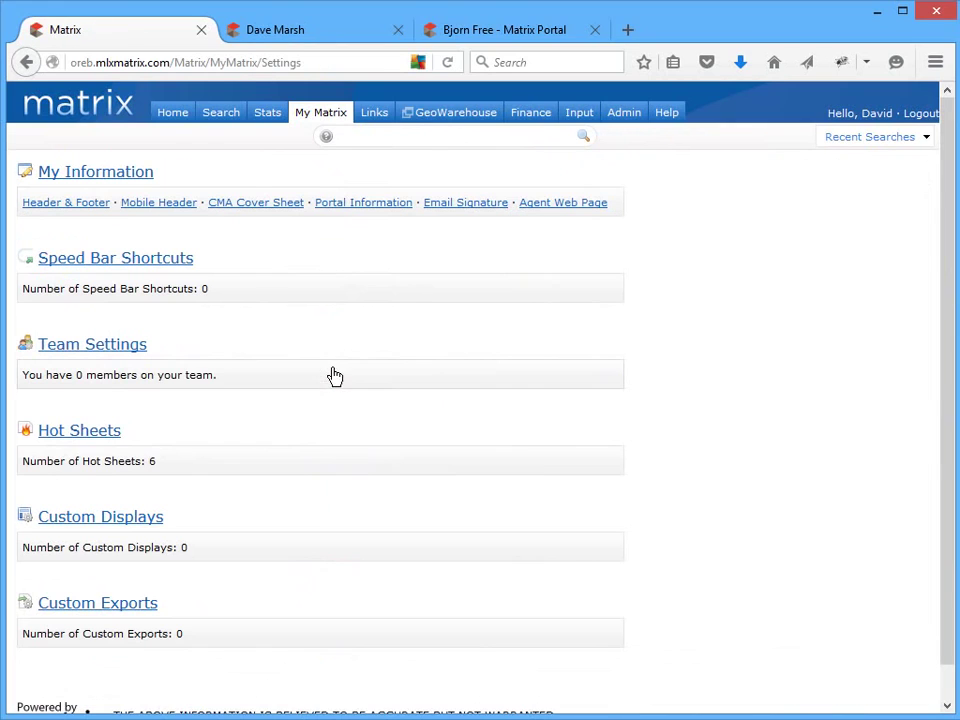
left_click(141, 350)
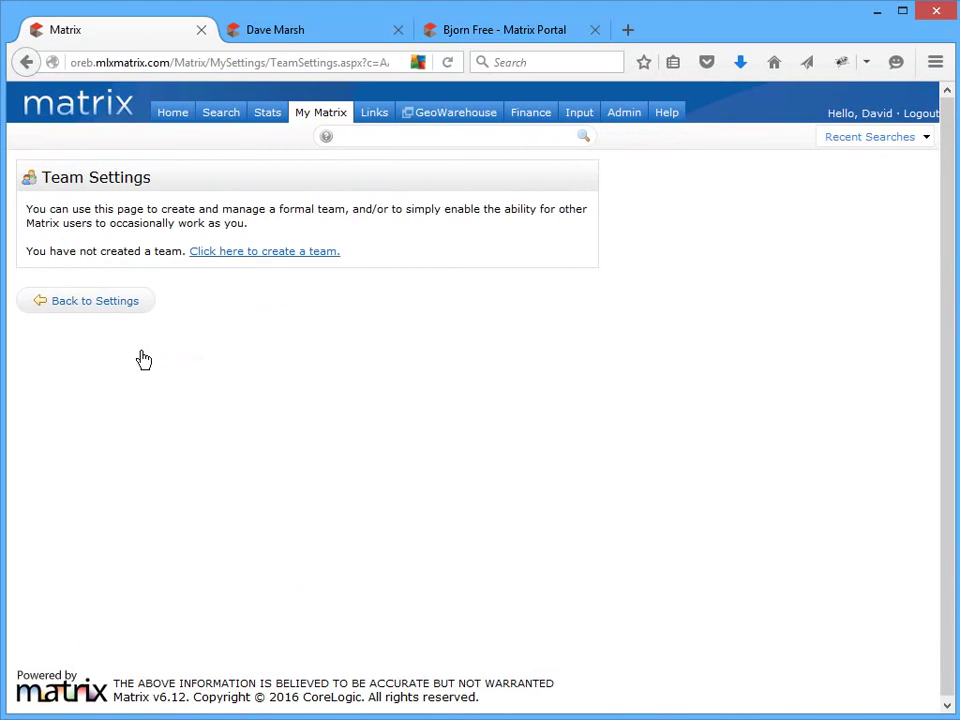
left_click(313, 254)
left_click(351, 278)
type("KELW01")
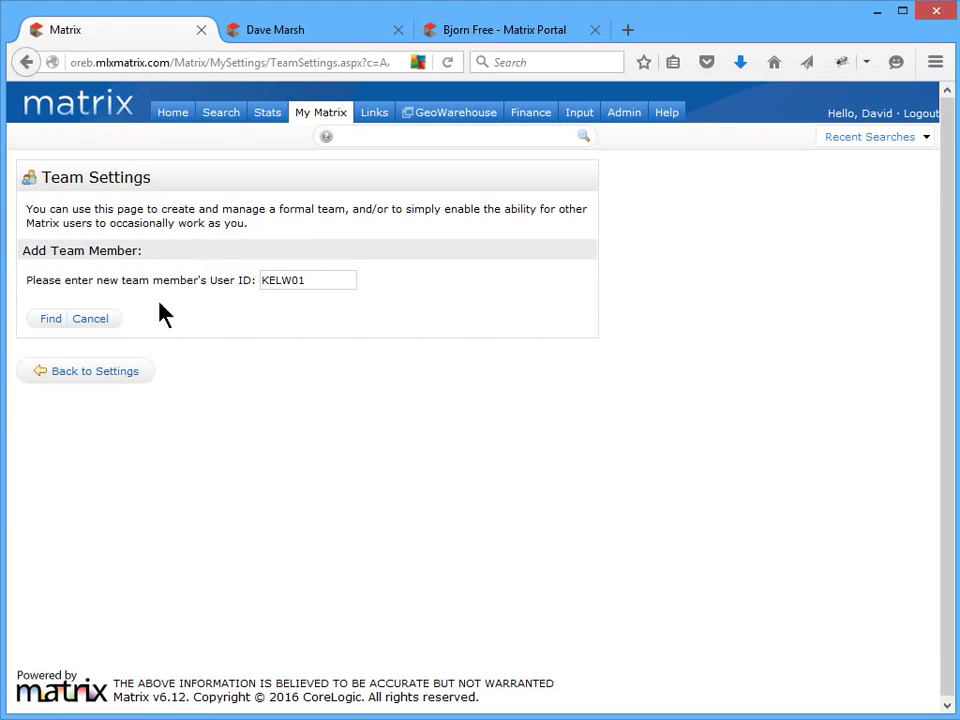
left_click(48, 320)
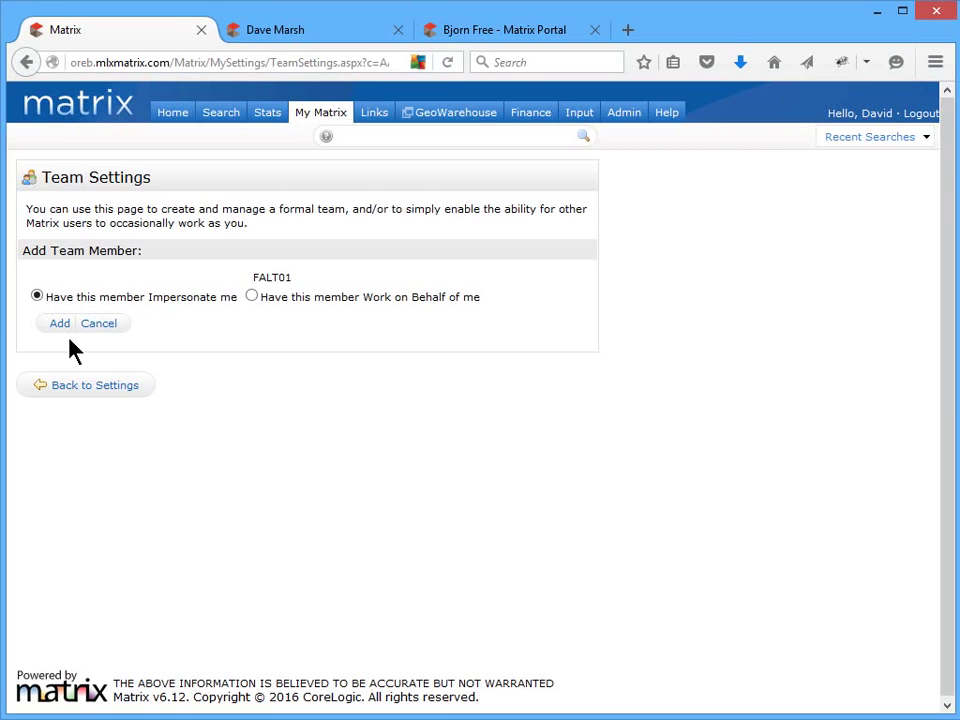
left_click(251, 296)
left_click(850, 136)
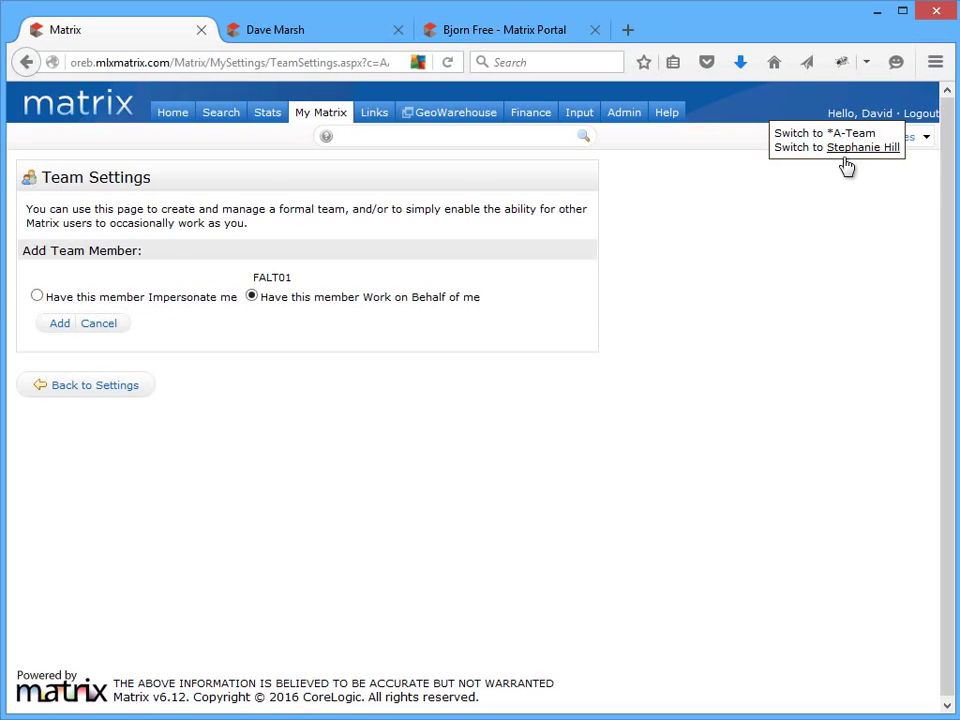
left_click(855, 135)
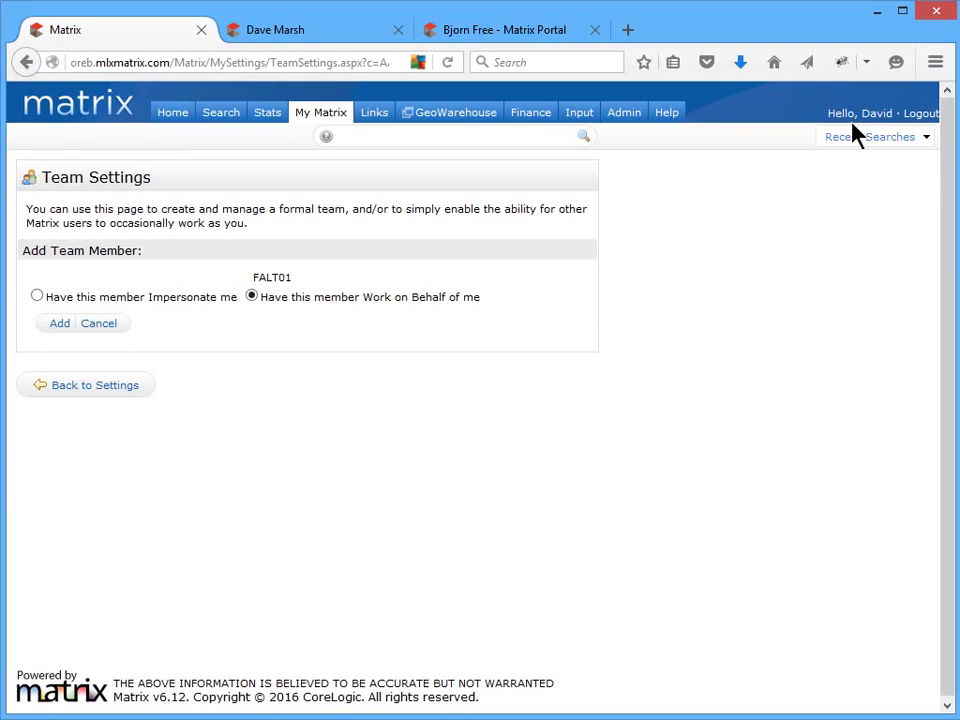